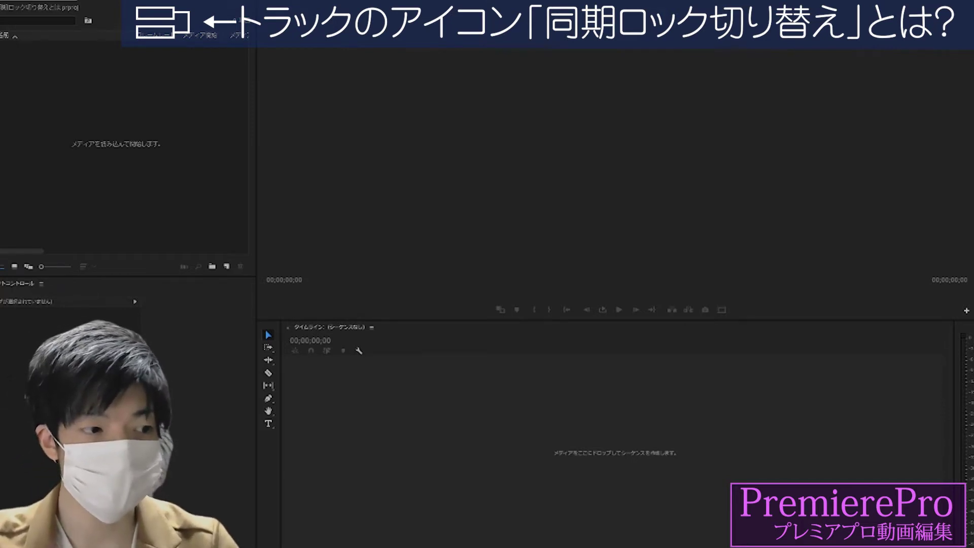
Import the Dog, Labrador, Lamb and Robin clips into the project
{"action": "left_click_drag", "start_coordinate": [3, 116], "coordinate": [66, 117]}
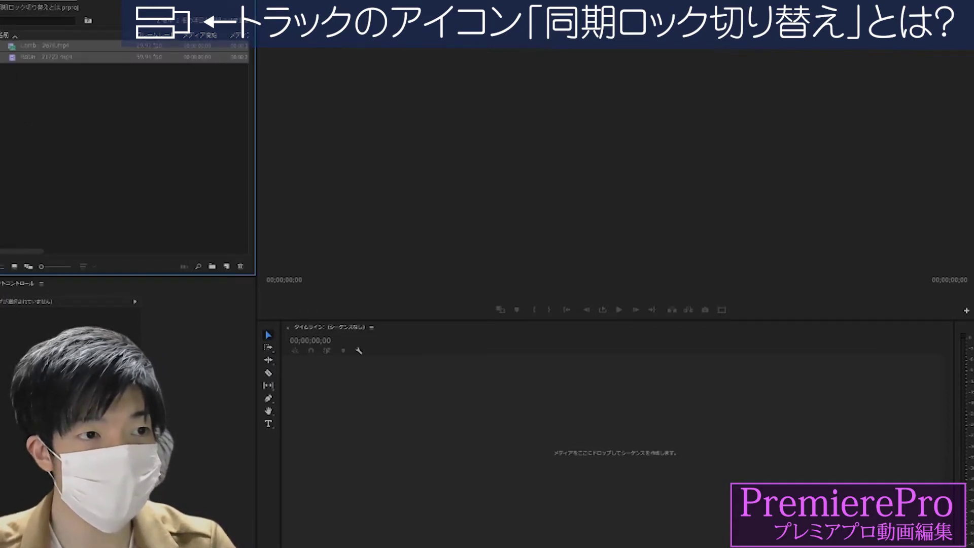
{"action": "left_click_drag", "start_coordinate": [130, 212], "coordinate": [129, 212]}
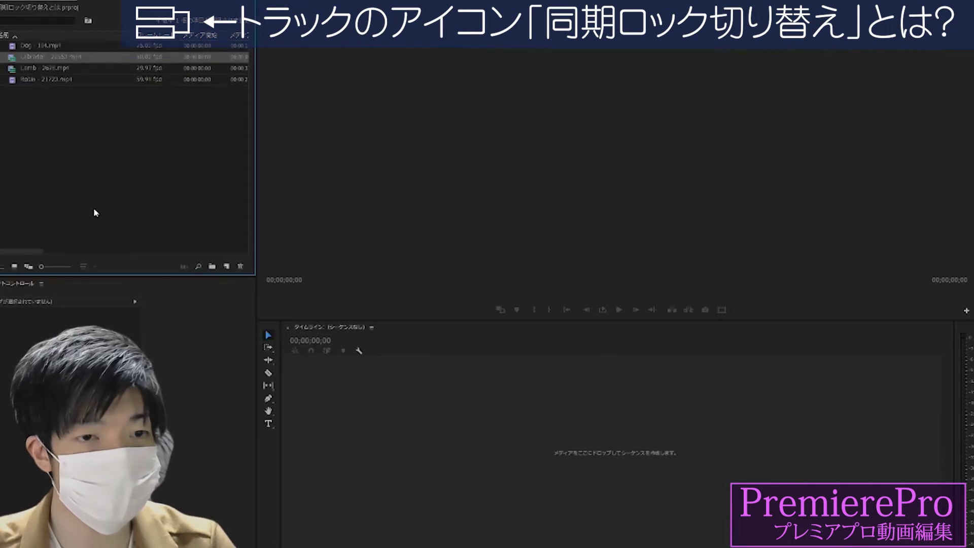
{"action": "right_click", "coordinate": [54, 70]}
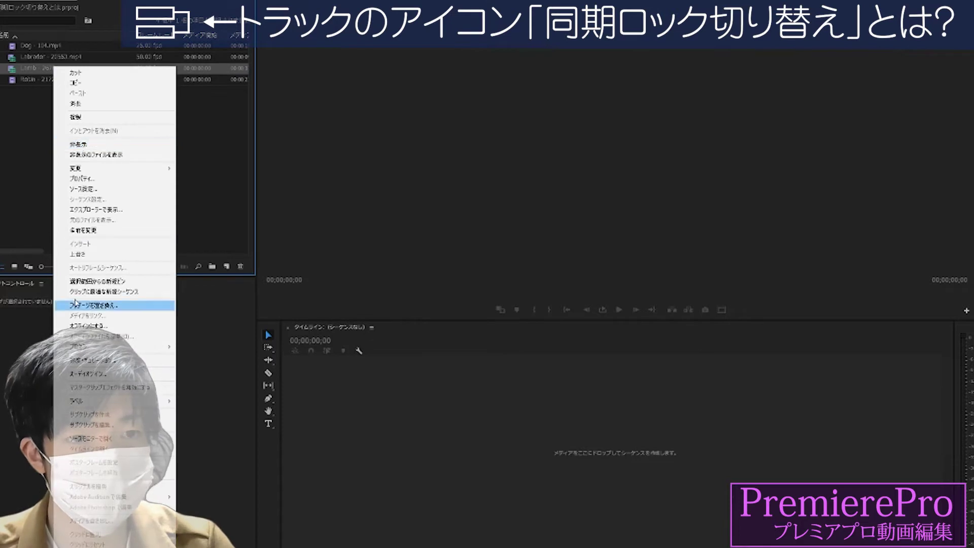
Create a new sequence, accepting the default New Sequence settings
{"action": "left_click", "coordinate": [14, 205]}
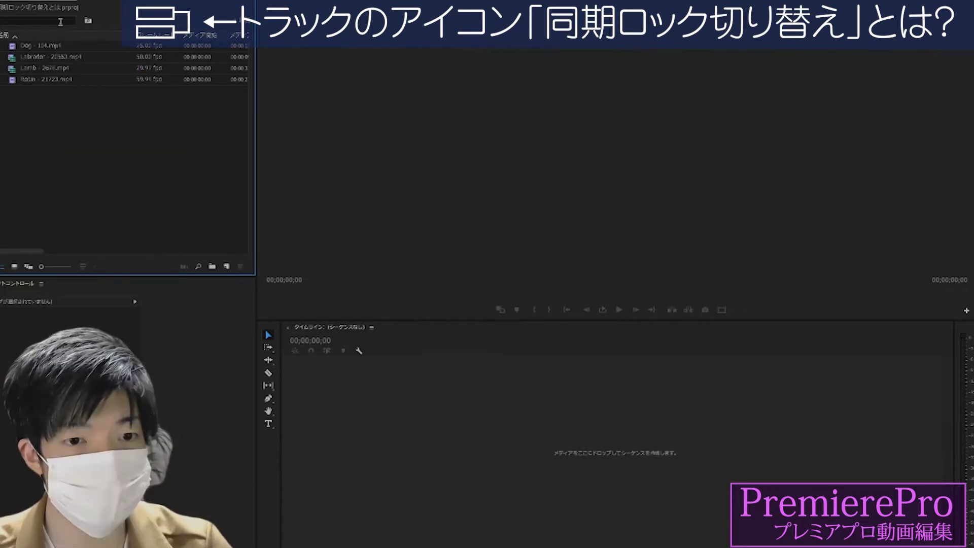
{"action": "left_click", "coordinate": [226, 267]}
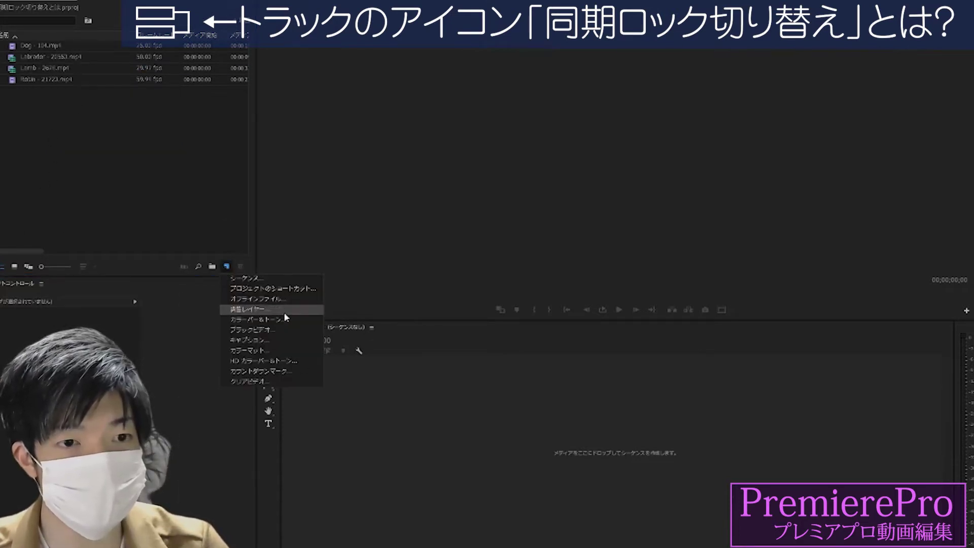
{"action": "left_click", "coordinate": [246, 279]}
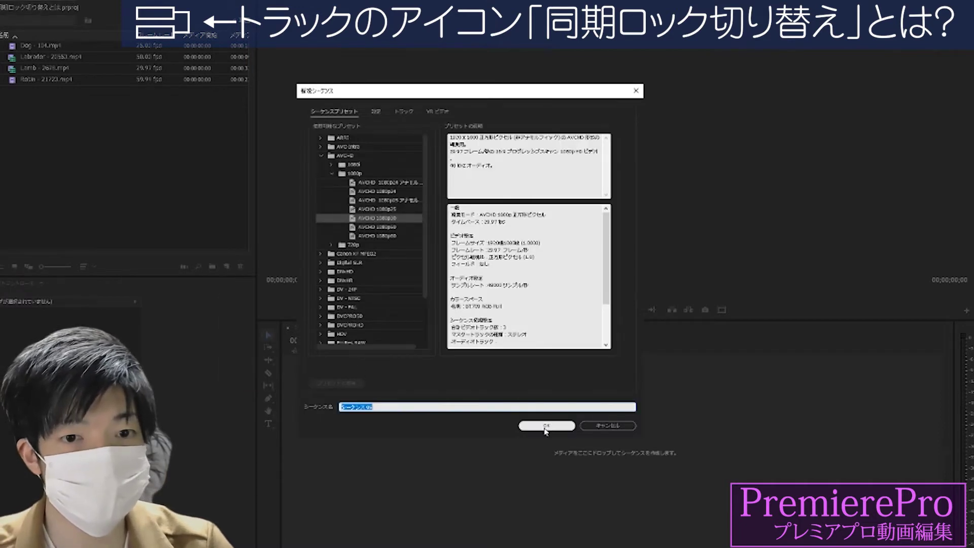
{"action": "left_click", "coordinate": [545, 425]}
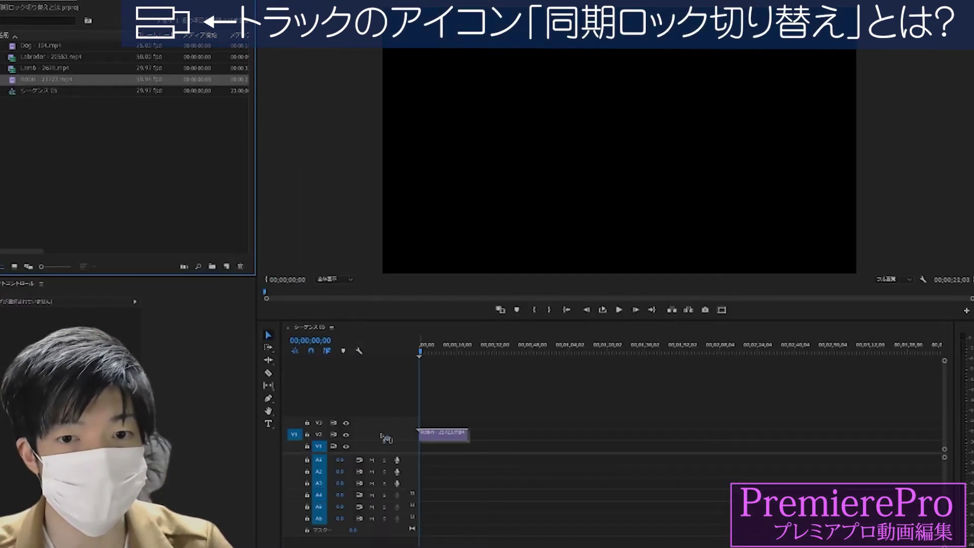
Place the Lamb clip followed by the Labrador clip on V1/A1 of the sequence
{"action": "left_click_drag", "start_coordinate": [13, 85], "coordinate": [421, 446]}
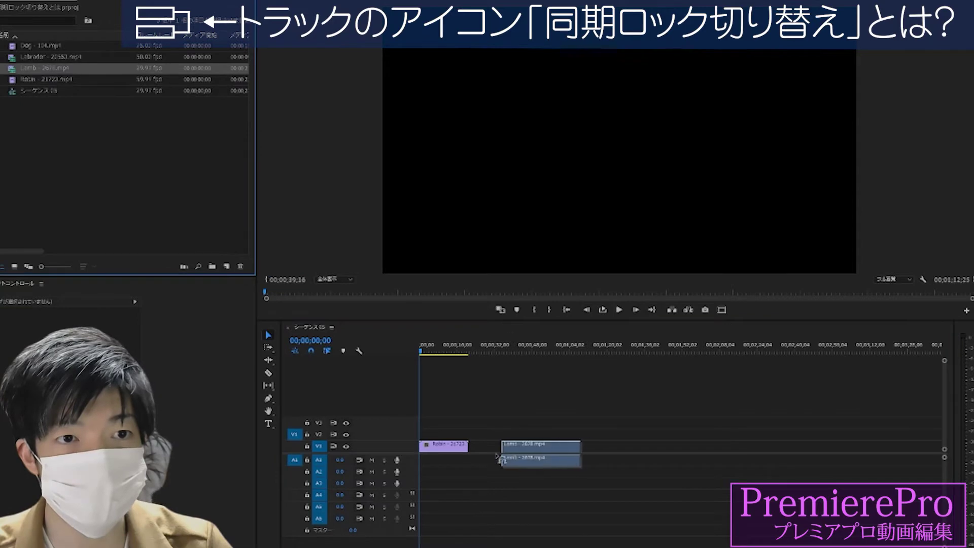
{"action": "left_click_drag", "start_coordinate": [14, 71], "coordinate": [424, 446]}
{"action": "left_click_drag", "start_coordinate": [31, 56], "coordinate": [459, 467]}
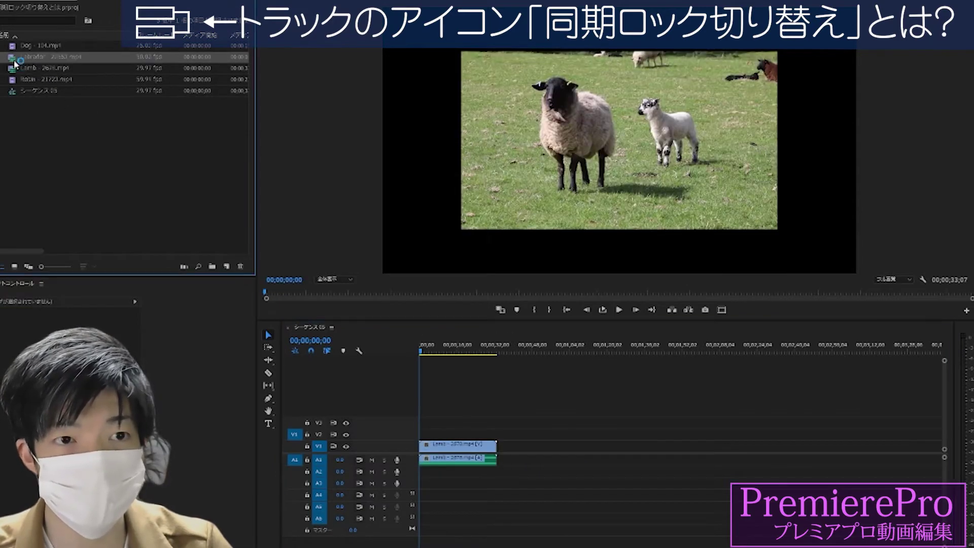
Scale the Lamb clip to frame size, zoom the timeline in, and bring in the music file
{"action": "right_click", "coordinate": [473, 457]}
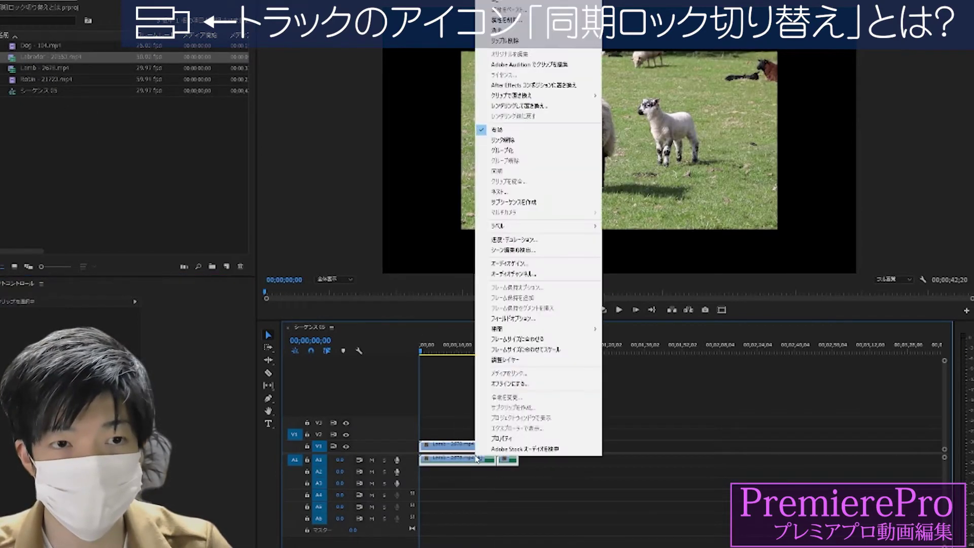
{"action": "left_click", "coordinate": [526, 349]}
{"action": "mouse_move", "coordinate": [469, 349]}
{"action": "left_mouse_down"}
{"action": "mouse_move", "coordinate": [488, 351]}
{"action": "mouse_move", "coordinate": [478, 351]}
{"action": "left_mouse_up"}
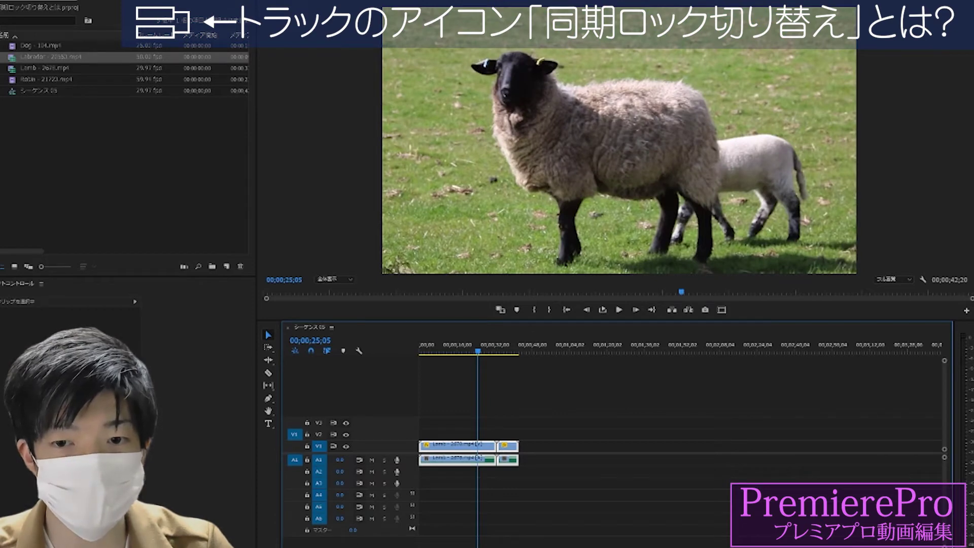
{"action": "key", "text": "="}
{"action": "key", "text": "="}
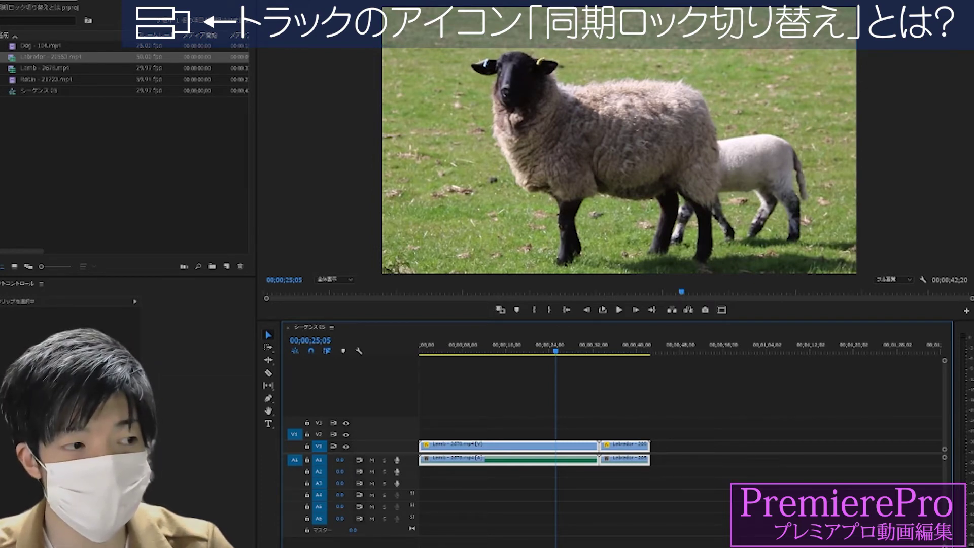
{"action": "mouse_move", "coordinate": [282, 515]}
{"action": "left_mouse_down"}
{"action": "mouse_move", "coordinate": [420, 444]}
{"action": "mouse_move", "coordinate": [421, 470]}
{"action": "left_mouse_up"}
Drop Under_The_Moonlight.mp3 onto A2, mute that track, and import another clip
{"action": "left_click", "coordinate": [576, 345]}
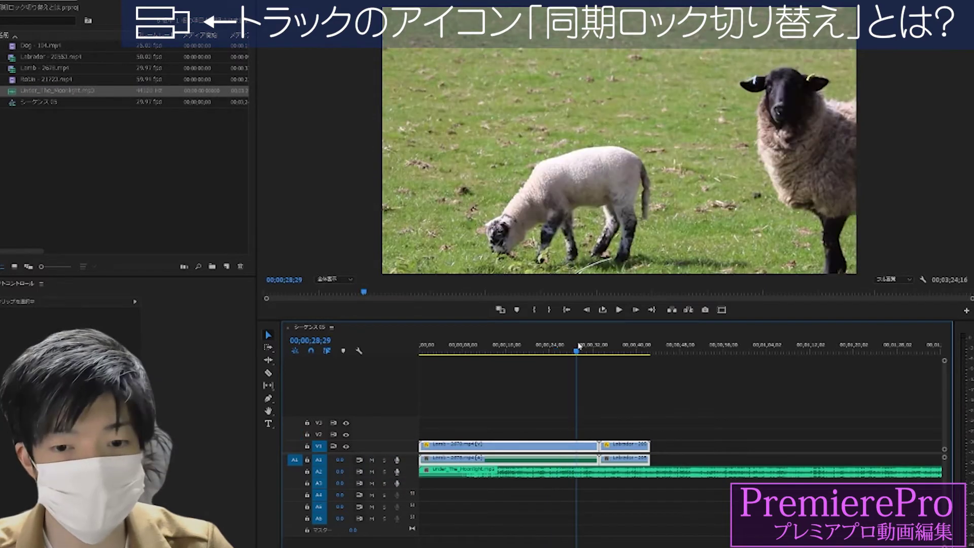
{"action": "left_click", "coordinate": [371, 471]}
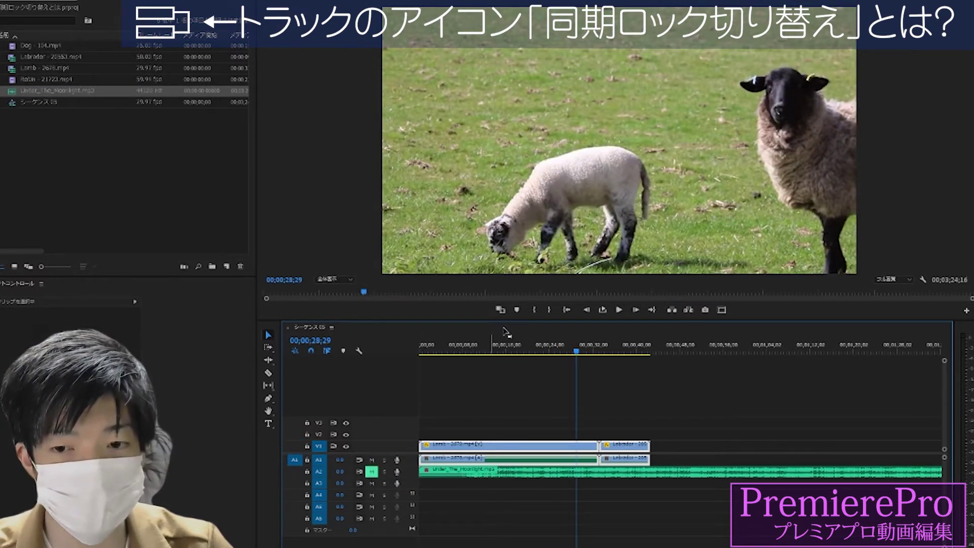
{"action": "left_click_drag", "start_coordinate": [495, 344], "coordinate": [505, 344]}
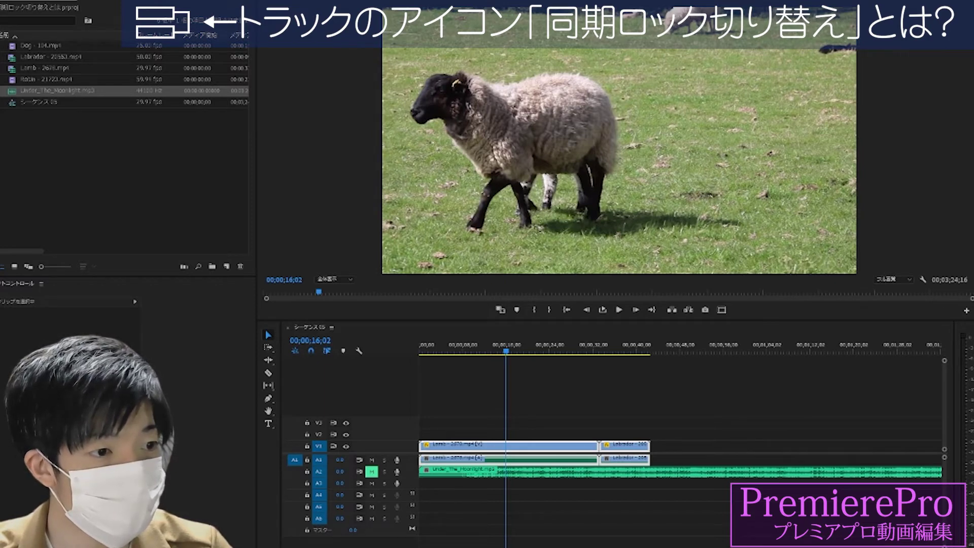
{"action": "left_click_drag", "start_coordinate": [2, 228], "coordinate": [41, 193]}
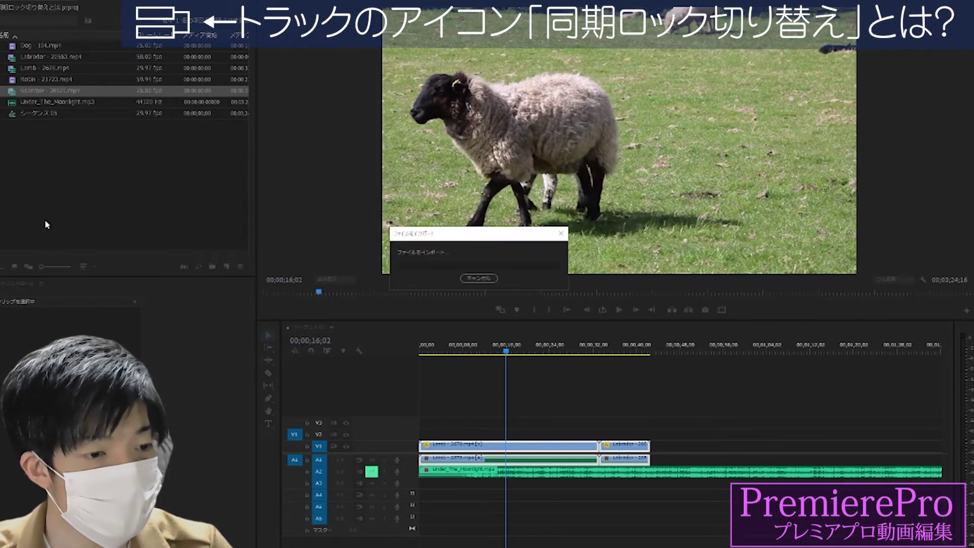
Import the Happy New Year, Man, Sailing Yacht and Sparrow clips, then preview Labrador and Sparrow
{"action": "left_click_drag", "start_coordinate": [3, 228], "coordinate": [22, 253]}
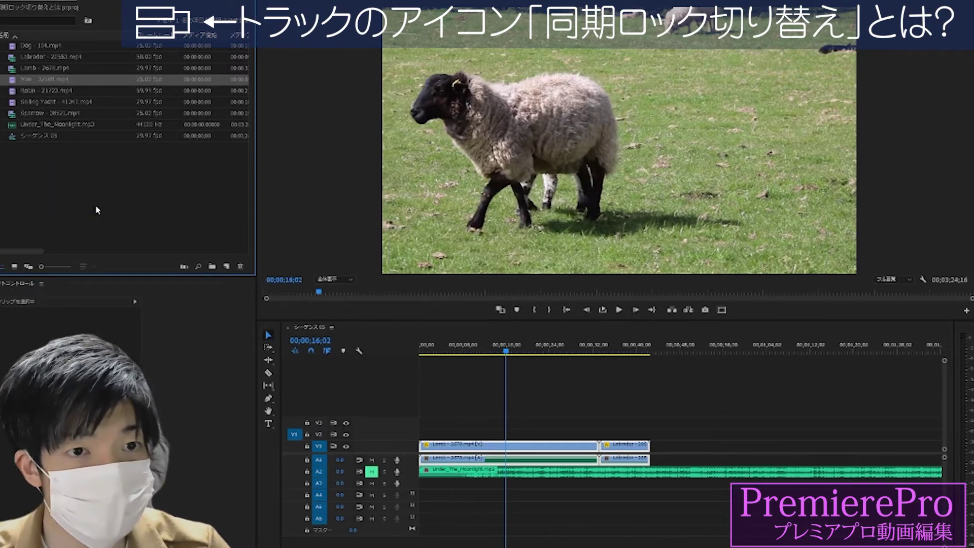
{"action": "left_click_drag", "start_coordinate": [3, 198], "coordinate": [96, 190]}
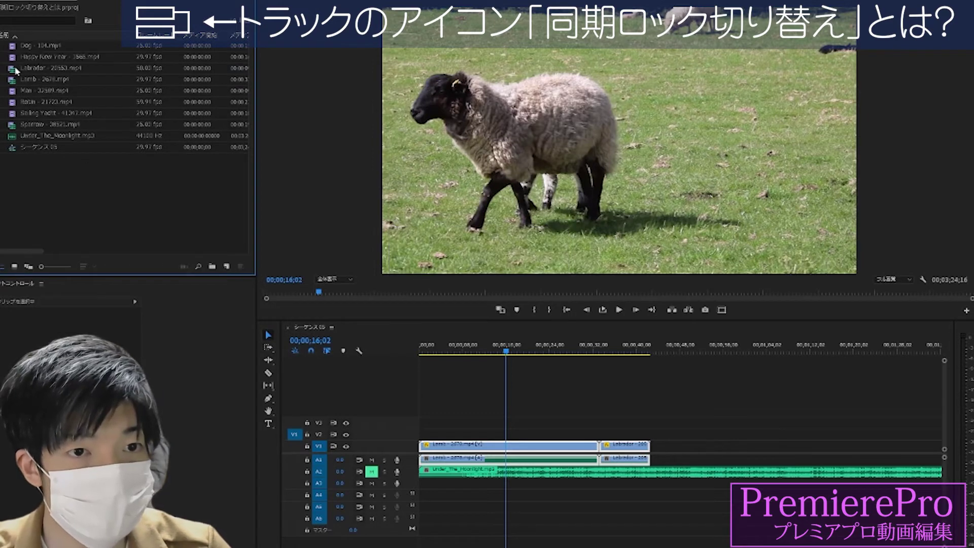
{"action": "double_click", "coordinate": [16, 69]}
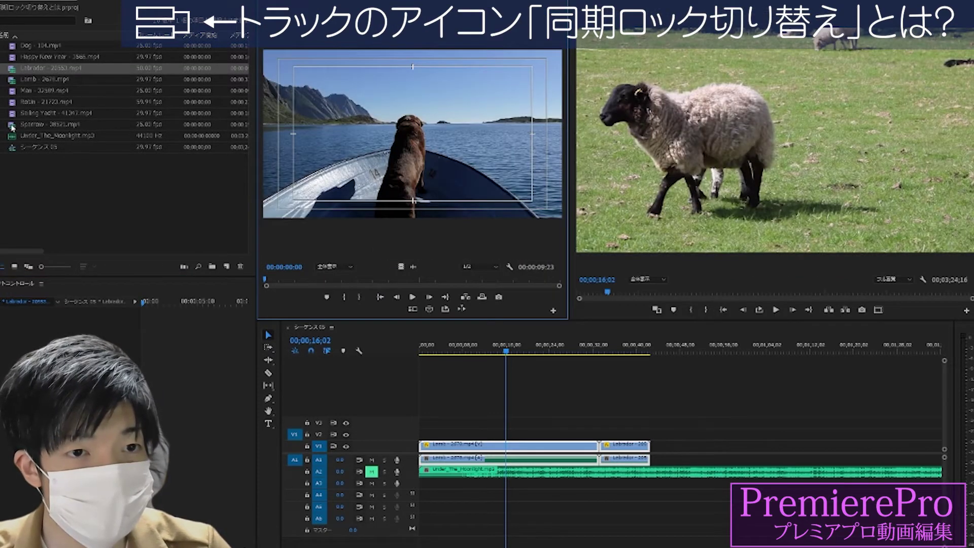
{"action": "double_click", "coordinate": [12, 126]}
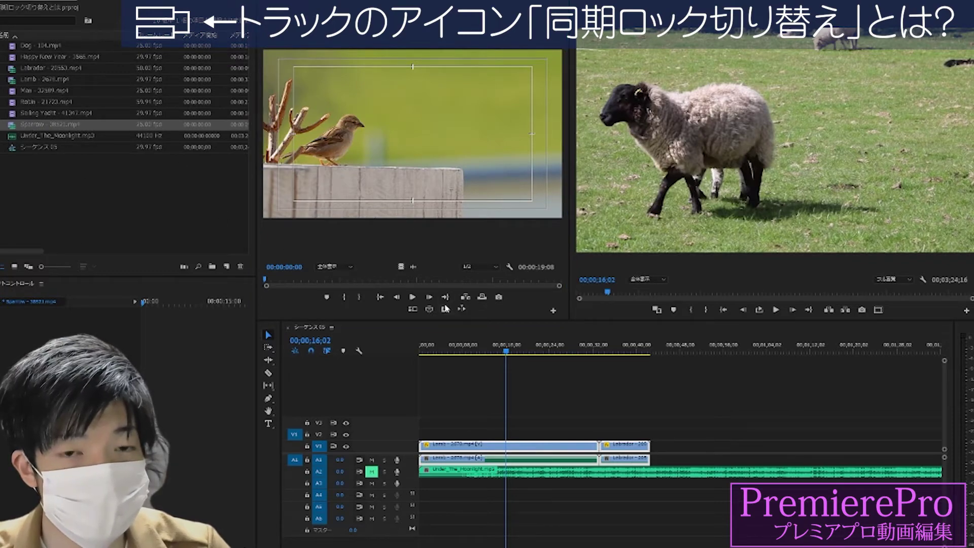
Zoom the timeline out and select the Lamb clip and the Under_The_Moonlight music to inspect them
{"action": "mouse_move", "coordinate": [591, 349]}
{"action": "left_mouse_down"}
{"action": "mouse_move", "coordinate": [611, 349]}
{"action": "mouse_move", "coordinate": [592, 349]}
{"action": "left_mouse_up"}
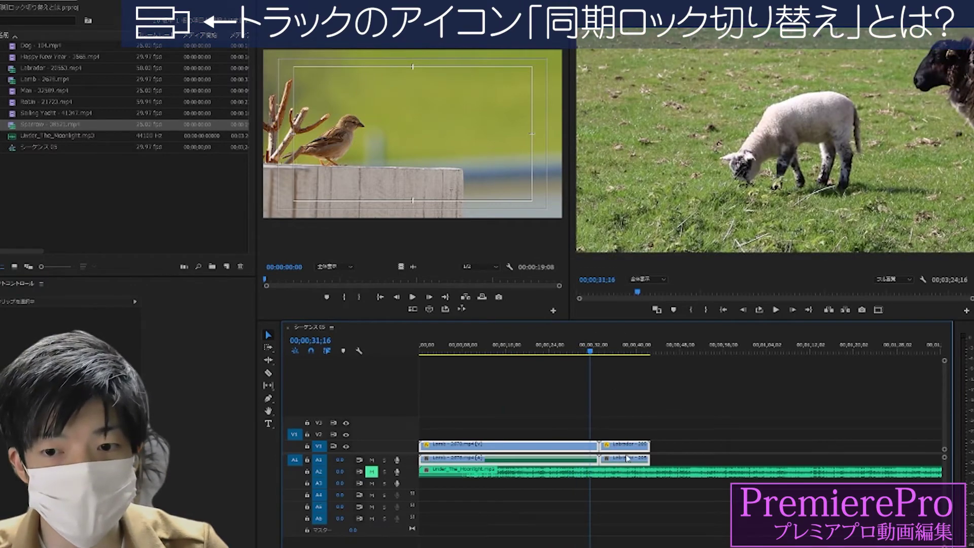
{"action": "left_click", "coordinate": [627, 458]}
{"action": "left_click", "coordinate": [587, 451]}
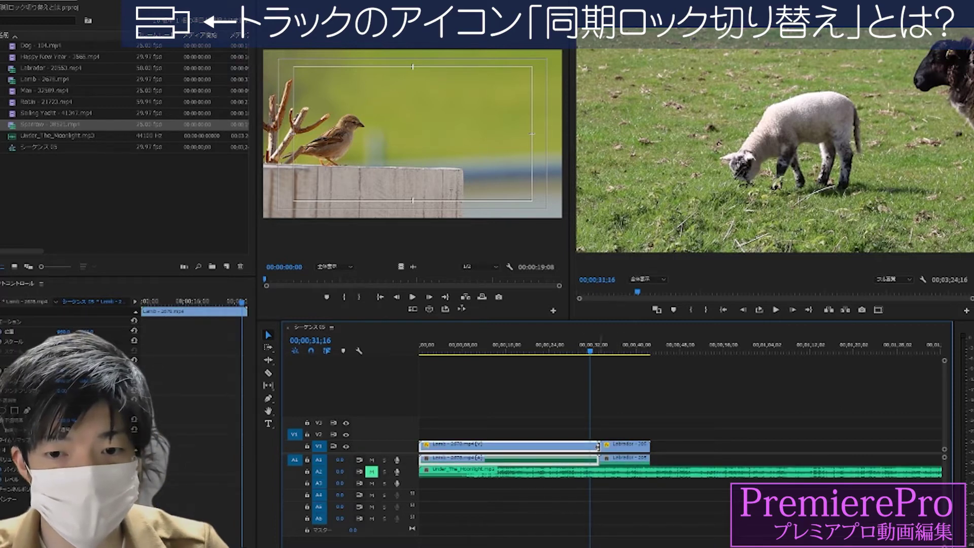
{"action": "left_click", "coordinate": [588, 467]}
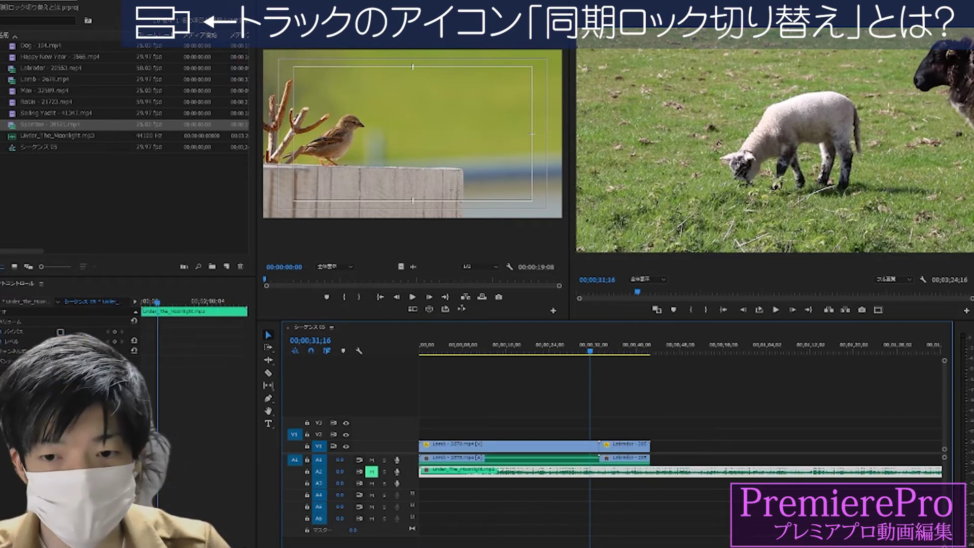
{"action": "key", "text": "minus"}
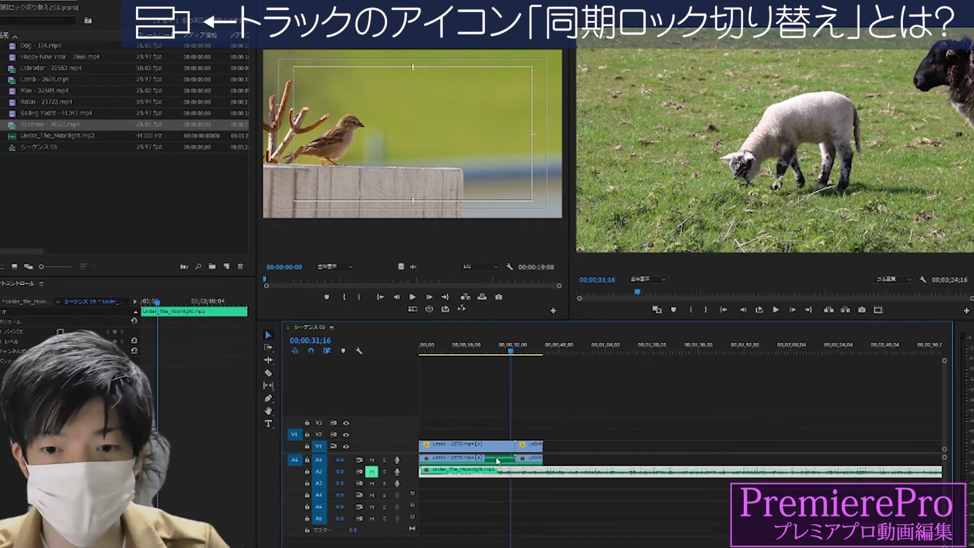
{"action": "left_click", "coordinate": [500, 448]}
{"action": "left_click", "coordinate": [527, 460]}
{"action": "left_click", "coordinate": [494, 449]}
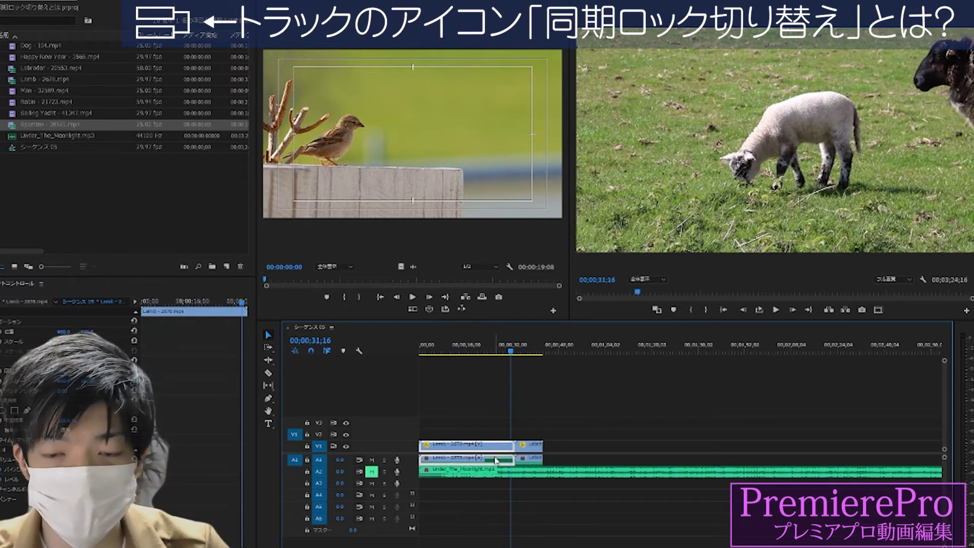
{"action": "left_click", "coordinate": [497, 469]}
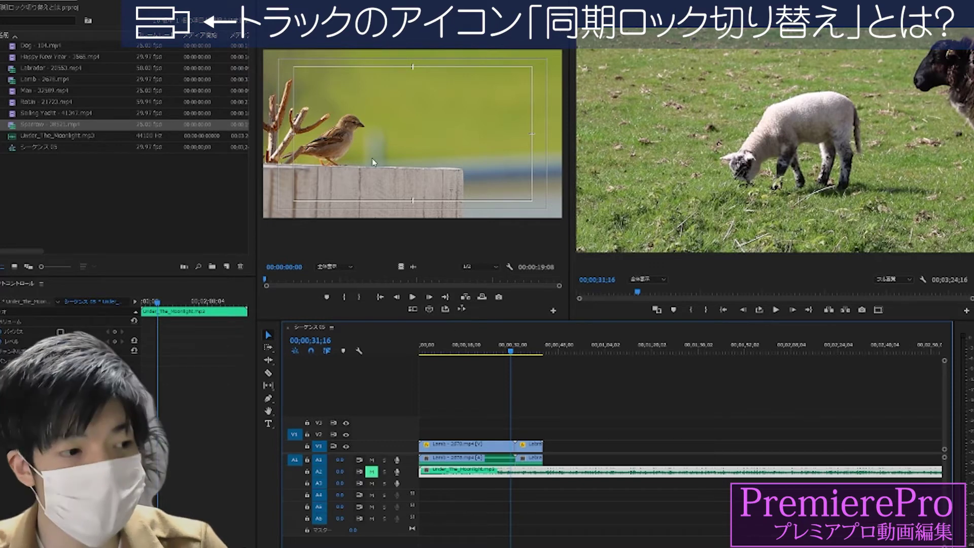
{"action": "left_click", "coordinate": [467, 445]}
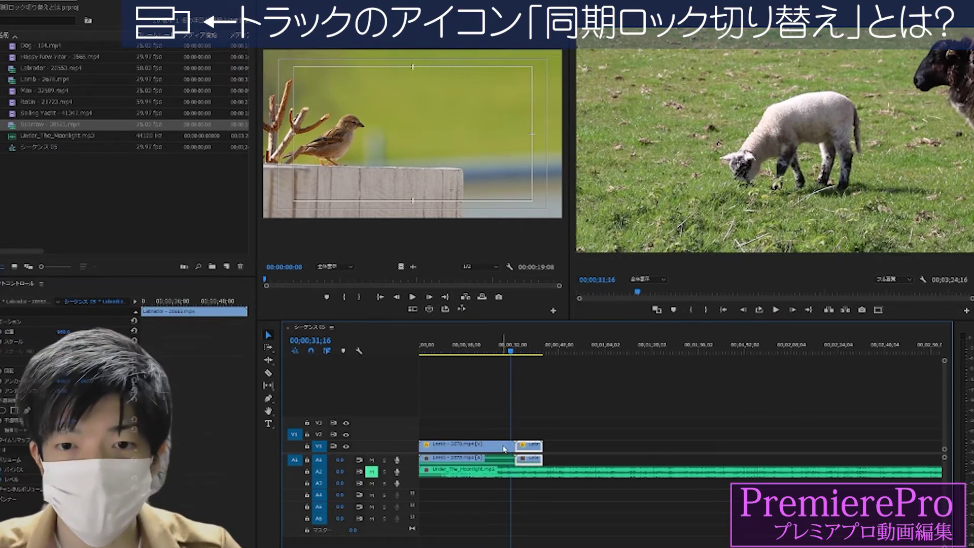
Insert Sparrow at the start of Labrador, splitting the A2 music, then undo the insert
{"action": "left_click", "coordinate": [515, 350]}
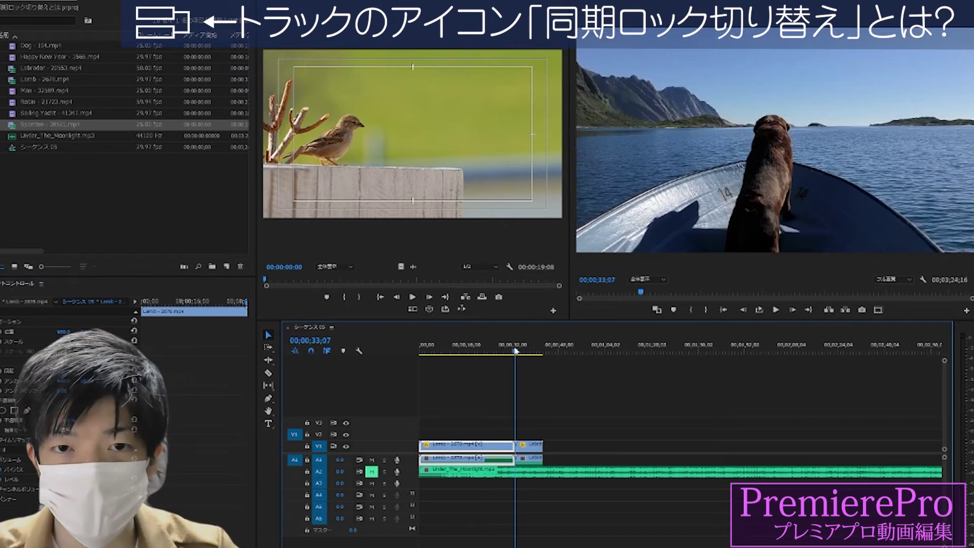
{"action": "left_click", "coordinate": [464, 298]}
{"action": "left_click", "coordinate": [464, 298]}
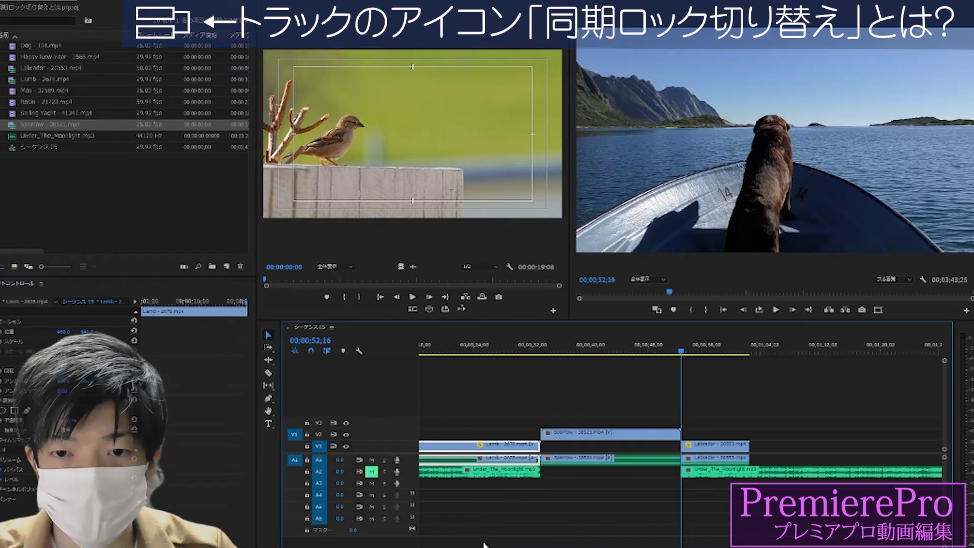
{"action": "left_click", "coordinate": [294, 445]}
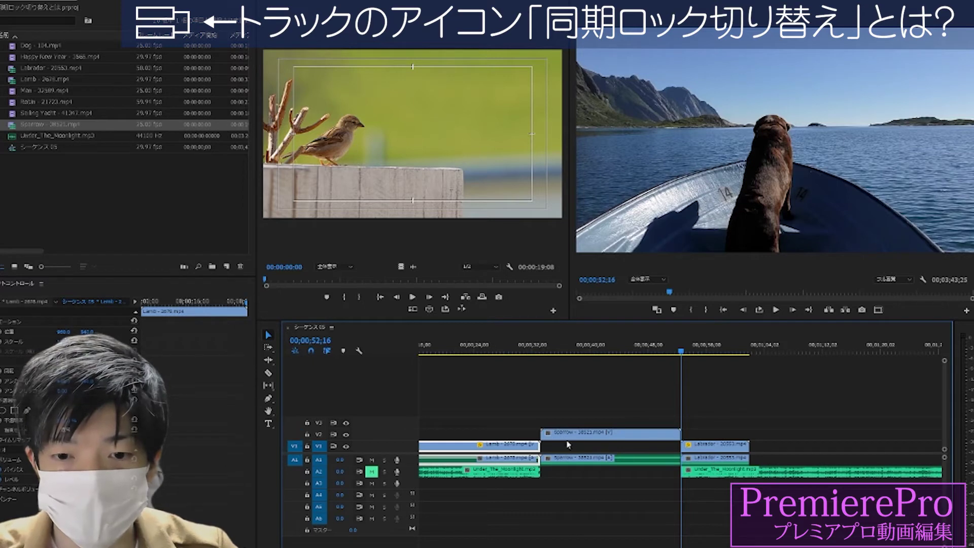
{"action": "left_click", "coordinate": [592, 462]}
{"action": "key", "text": "ctrl+z"}
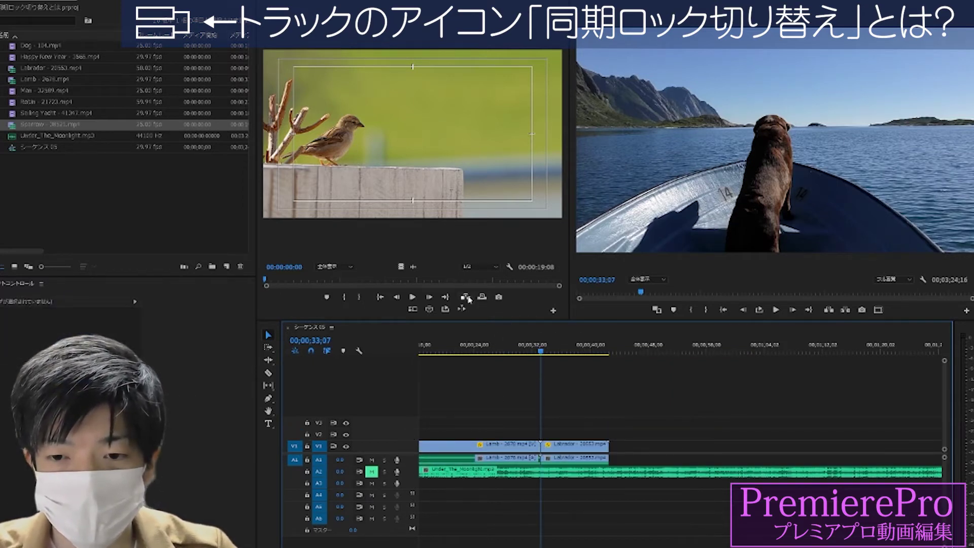
Re-insert the Sparrow clip at 33;07 and preview it
{"action": "left_click", "coordinate": [466, 297]}
{"action": "left_click", "coordinate": [537, 474]}
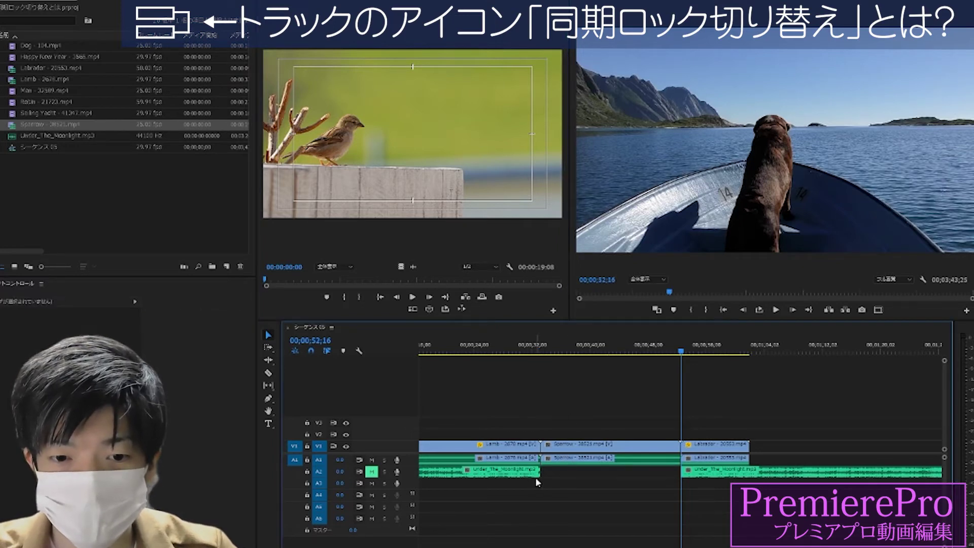
{"action": "mouse_move", "coordinate": [543, 344]}
{"action": "left_mouse_down"}
{"action": "mouse_move", "coordinate": [634, 344]}
{"action": "mouse_move", "coordinate": [560, 344]}
{"action": "left_mouse_up"}
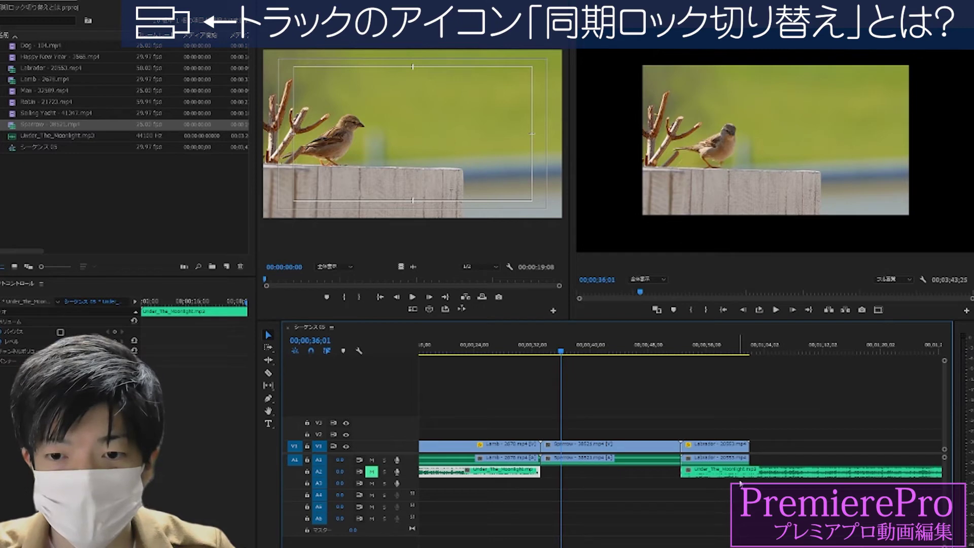
{"action": "left_click", "coordinate": [590, 489]}
Select each half of the split Moonlight music to show the gap, then return the playhead to 32;09
{"action": "left_click", "coordinate": [700, 472]}
{"action": "left_click", "coordinate": [660, 477]}
{"action": "left_click", "coordinate": [690, 471]}
{"action": "left_click", "coordinate": [480, 471]}
{"action": "left_click", "coordinate": [690, 471]}
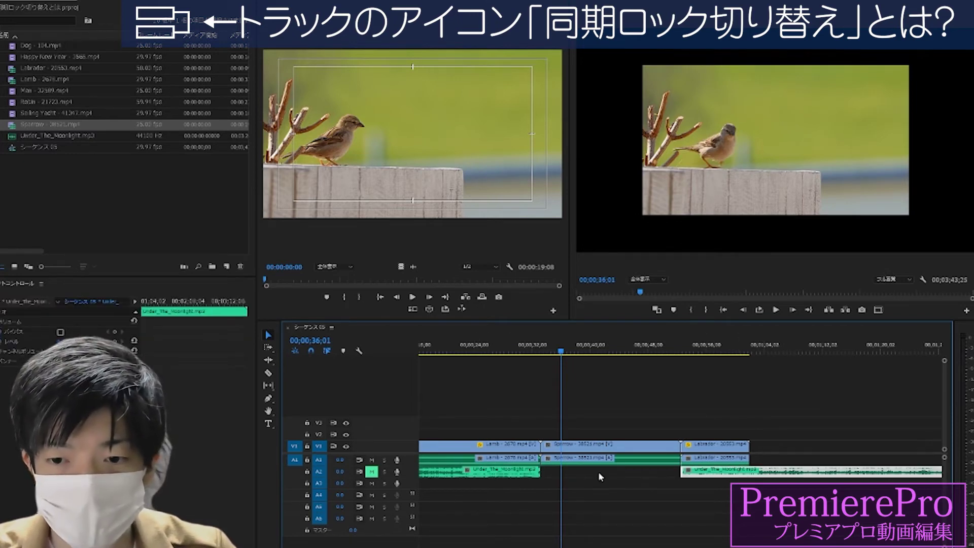
{"action": "left_click", "coordinate": [523, 473]}
{"action": "left_click", "coordinate": [696, 472]}
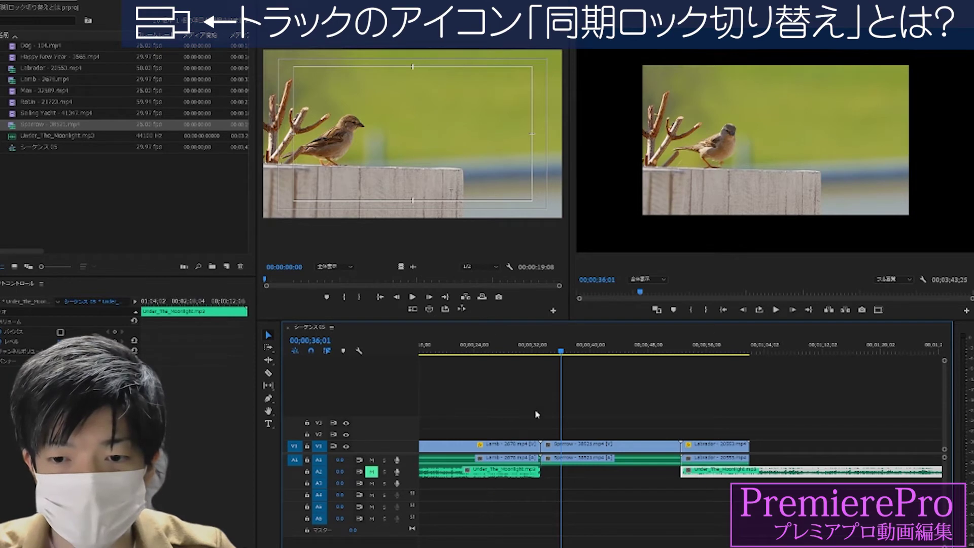
{"action": "left_click", "coordinate": [535, 353]}
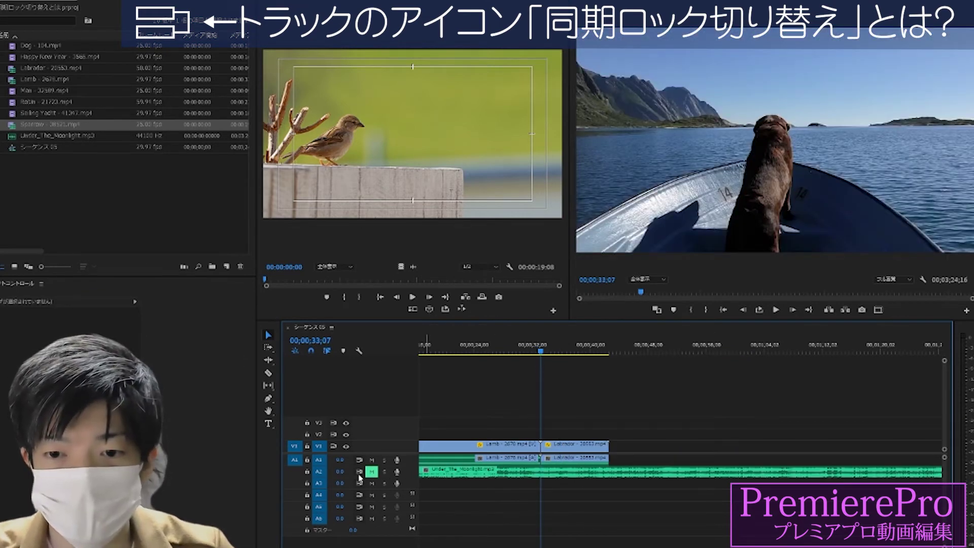
Turn off sync lock on A2, test-insert Sparrow to confirm the music stays whole, then undo
{"action": "left_click", "coordinate": [360, 471]}
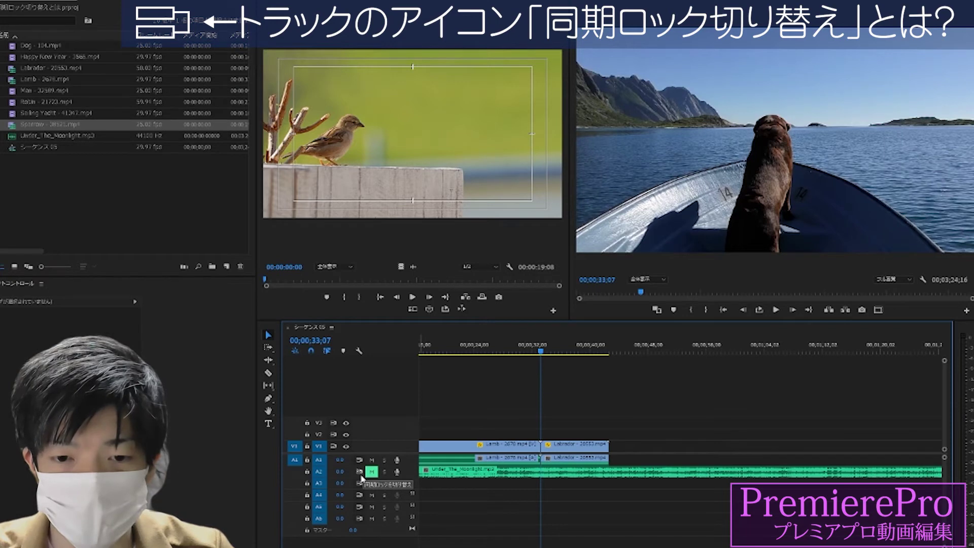
{"action": "left_click", "coordinate": [465, 297]}
{"action": "left_click", "coordinate": [588, 472]}
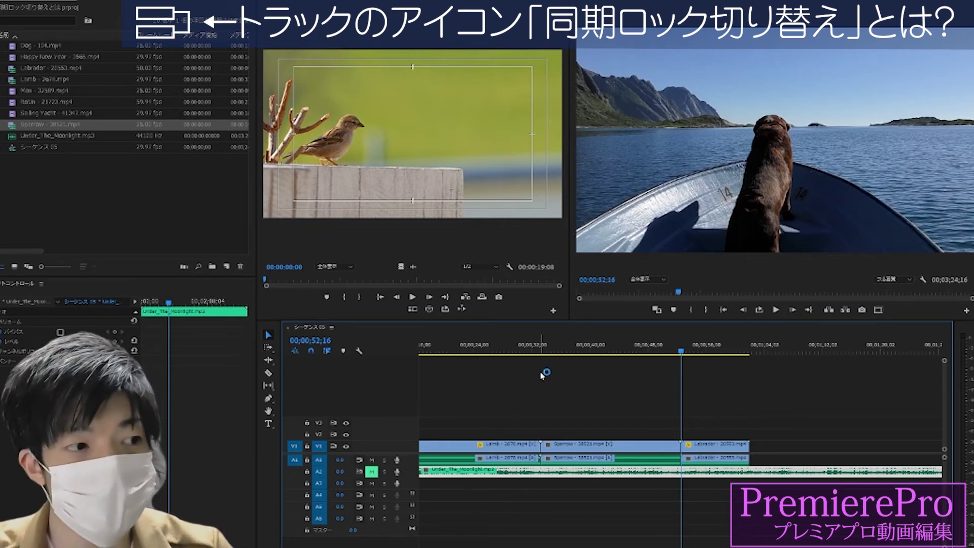
{"action": "key", "text": "shift+Delete"}
{"action": "left_click", "coordinate": [526, 346]}
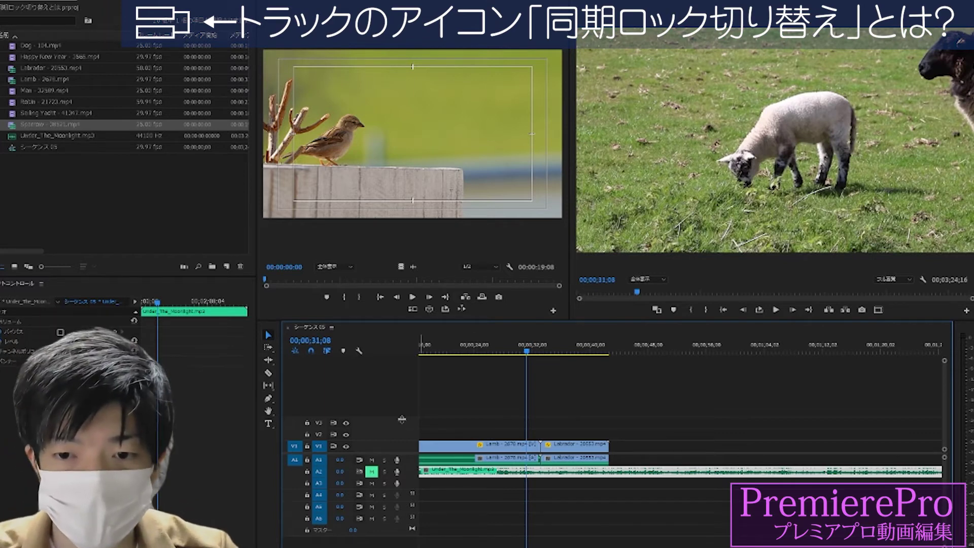
{"action": "left_click", "coordinate": [270, 423]}
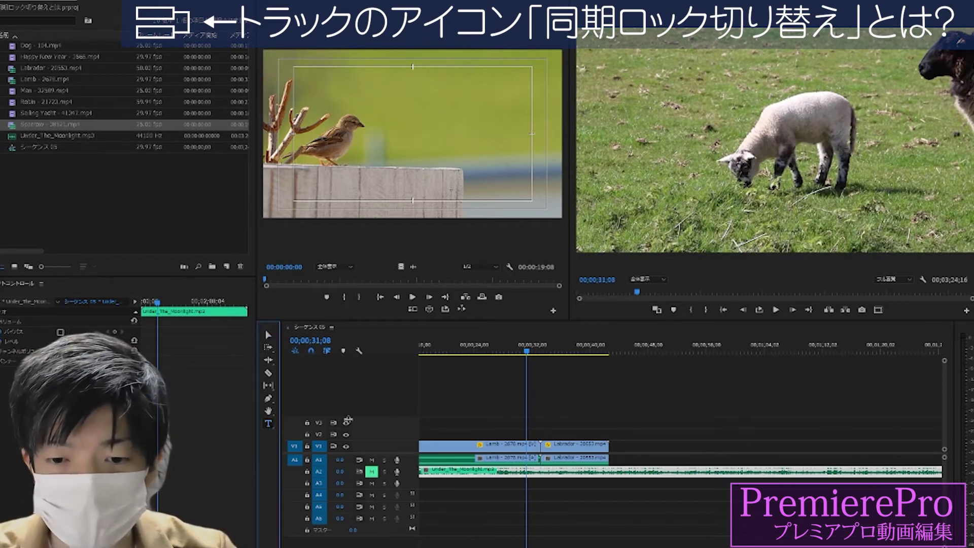
Type the title 「ほのぼのした世界」 in the Program Monitor and enlarge it
{"action": "left_click", "coordinate": [628, 62]}
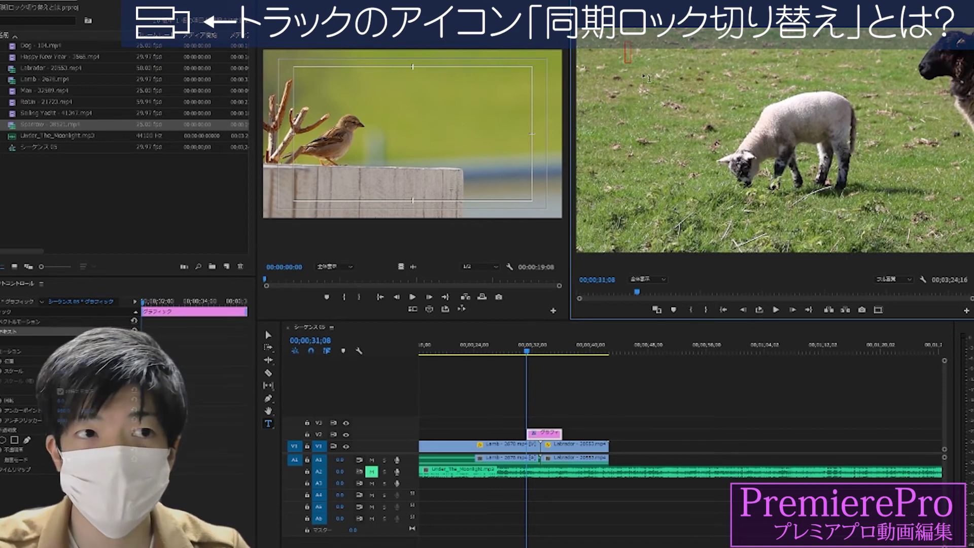
{"action": "type", "text": "ほのぼの"}
{"action": "type", "text": "した世界"}
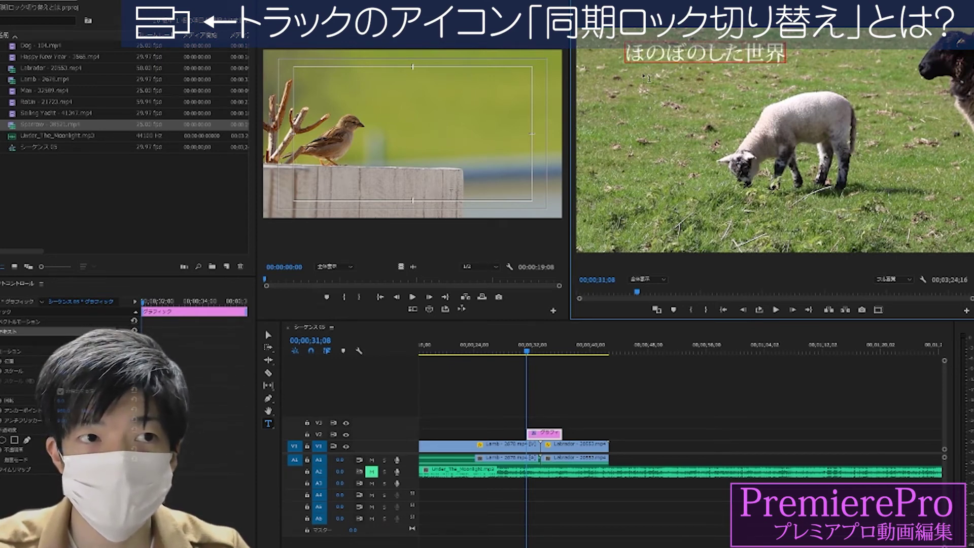
{"action": "left_click", "coordinate": [268, 335]}
{"action": "left_click_drag", "start_coordinate": [785, 62], "coordinate": [842, 71]}
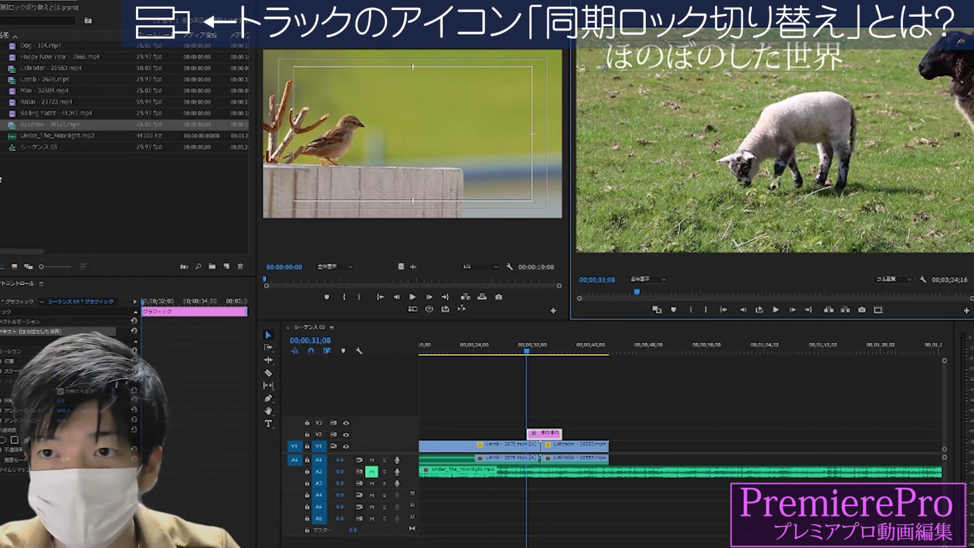
Give the title a dark background box, move it near the bottom of frame, and enlarge it further
{"action": "key", "text": "shift+7"}
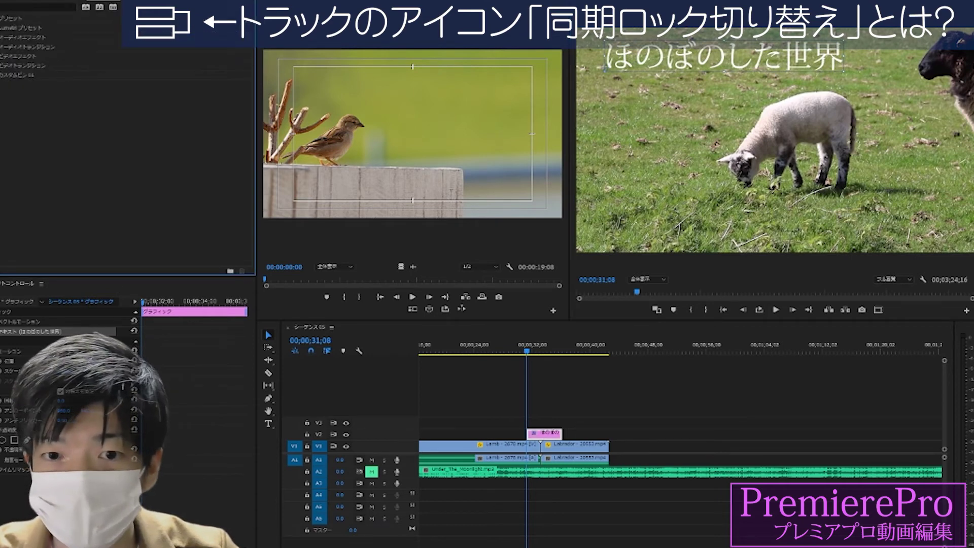
{"action": "left_click", "coordinate": [2, 330]}
{"action": "left_click", "coordinate": [16, 480]}
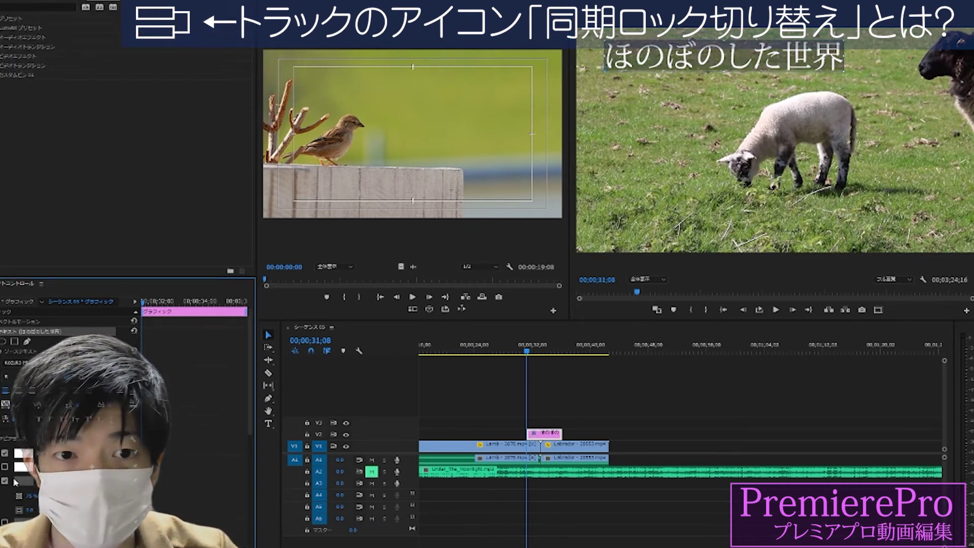
{"action": "left_click_drag", "start_coordinate": [710, 59], "coordinate": [692, 213]}
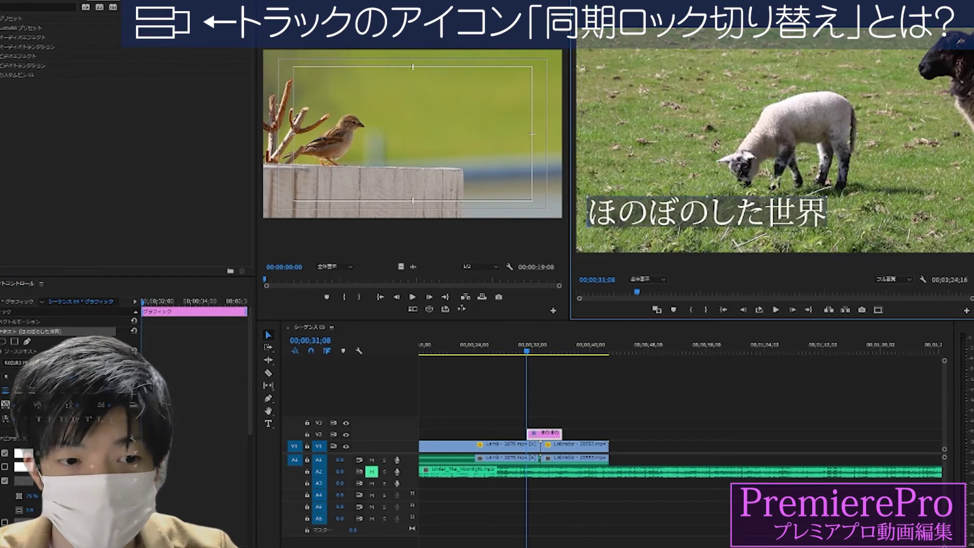
{"action": "left_click_drag", "start_coordinate": [820, 197], "coordinate": [916, 202]}
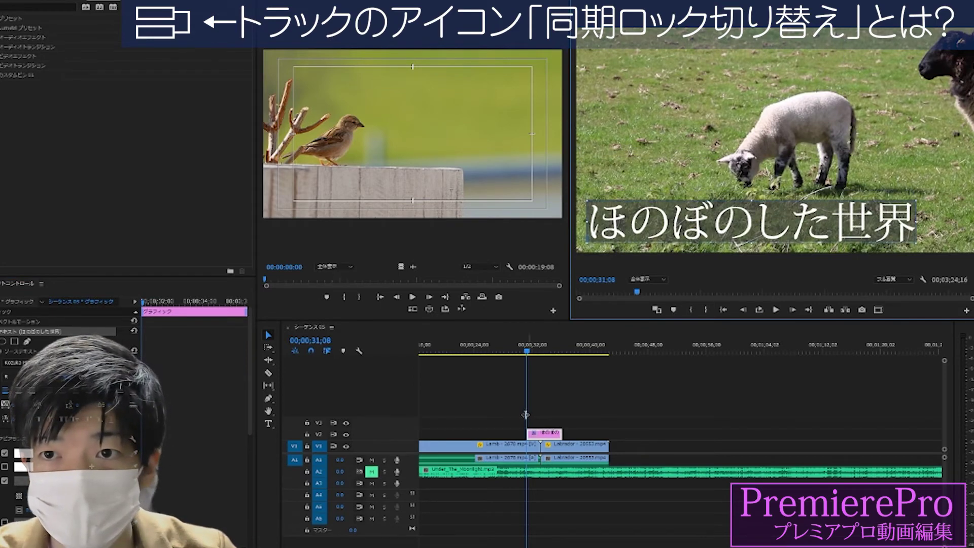
Trim the V2 title clip to start at the sequence beginning and run longer
{"action": "left_click_drag", "start_coordinate": [529, 434], "coordinate": [420, 434]}
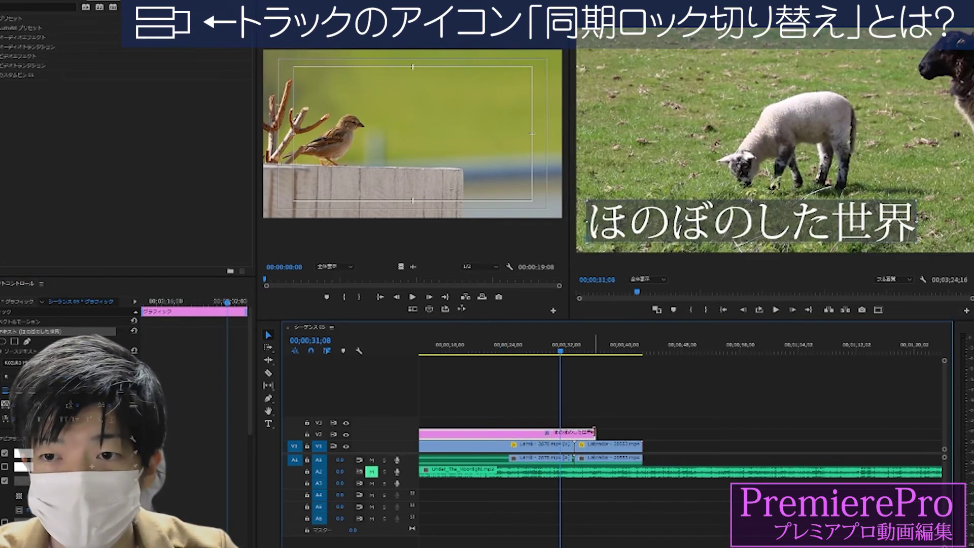
{"action": "left_click_drag", "start_coordinate": [595, 432], "coordinate": [755, 433]}
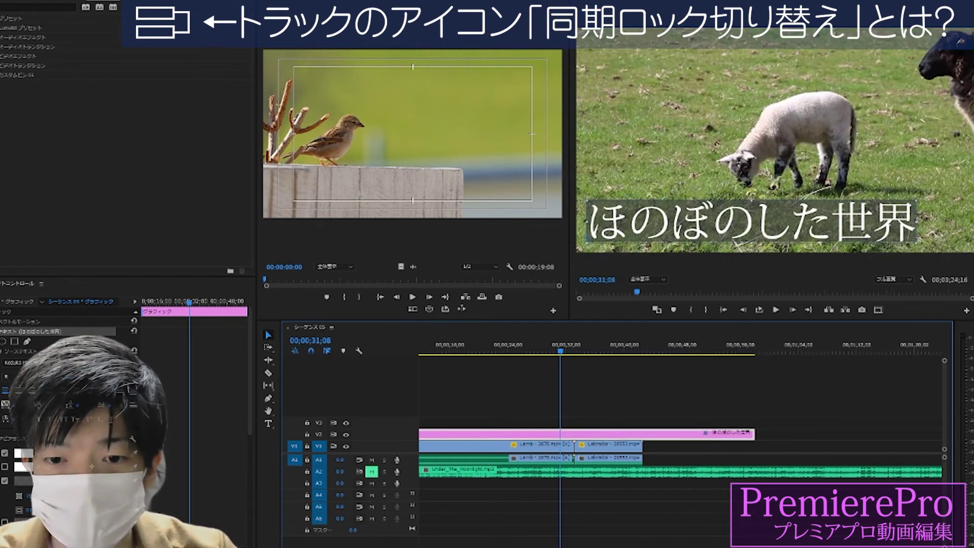
{"action": "key", "text": "shift+1"}
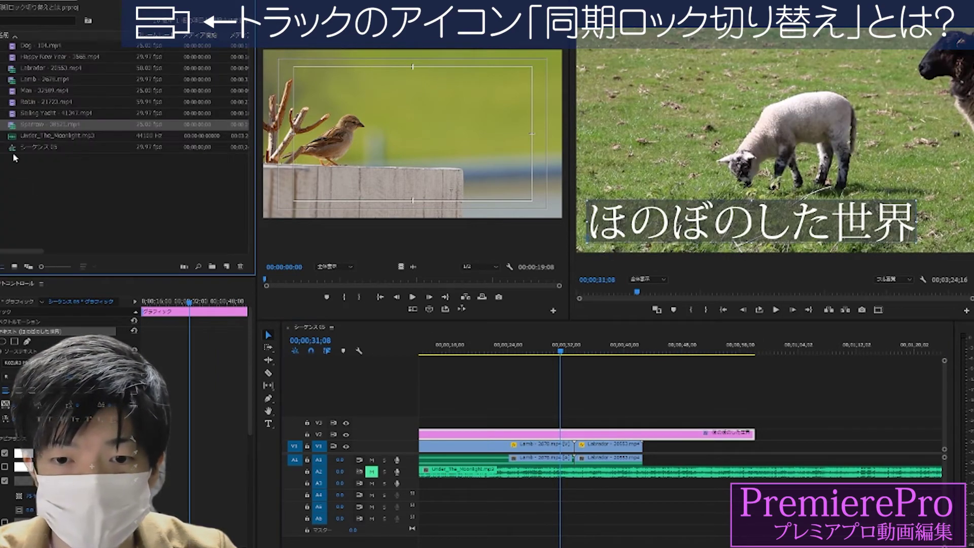
Add Sailing Yacht after Labrador on V1 and extend the title to its end
{"action": "left_click_drag", "start_coordinate": [14, 114], "coordinate": [644, 445]}
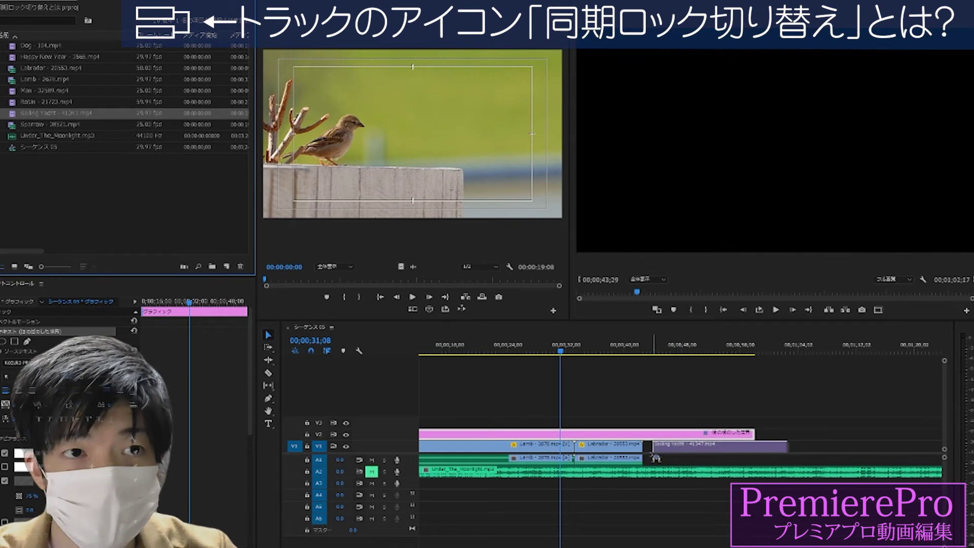
{"action": "left_click", "coordinate": [577, 445]}
{"action": "left_click", "coordinate": [559, 449]}
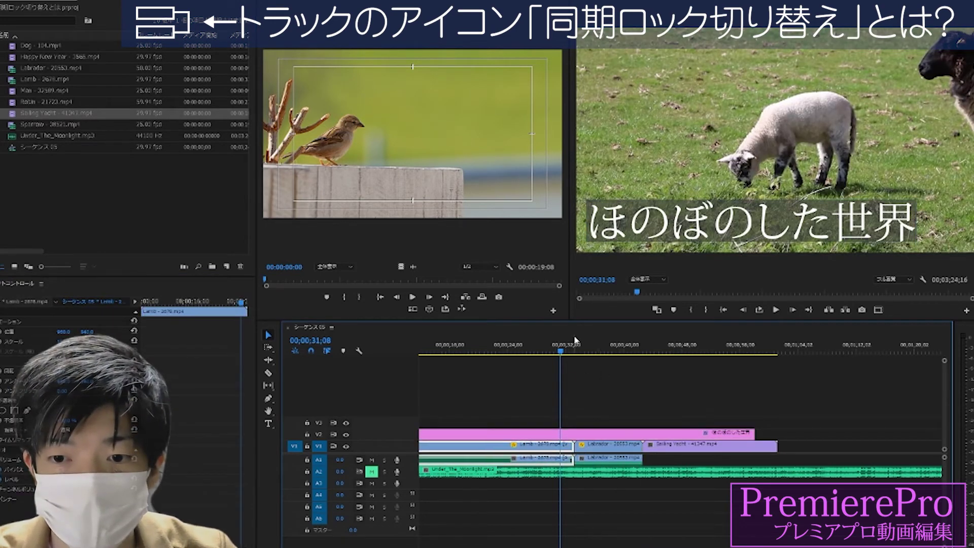
{"action": "left_click_drag", "start_coordinate": [747, 434], "coordinate": [776, 433]}
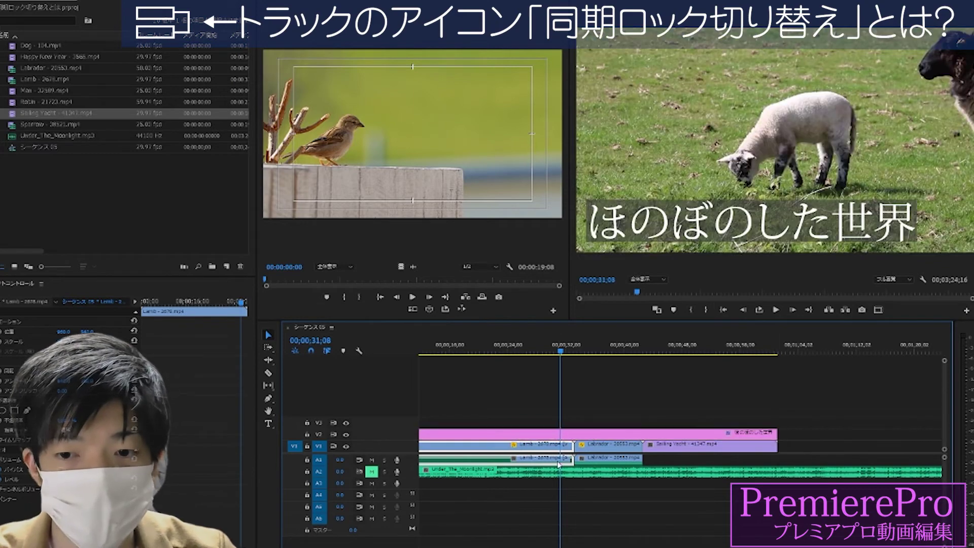
Insert Sparrow at the Lamb–Labrador cut, which splits the title on V2 in two
{"action": "left_click_drag", "start_coordinate": [561, 343], "coordinate": [575, 344]}
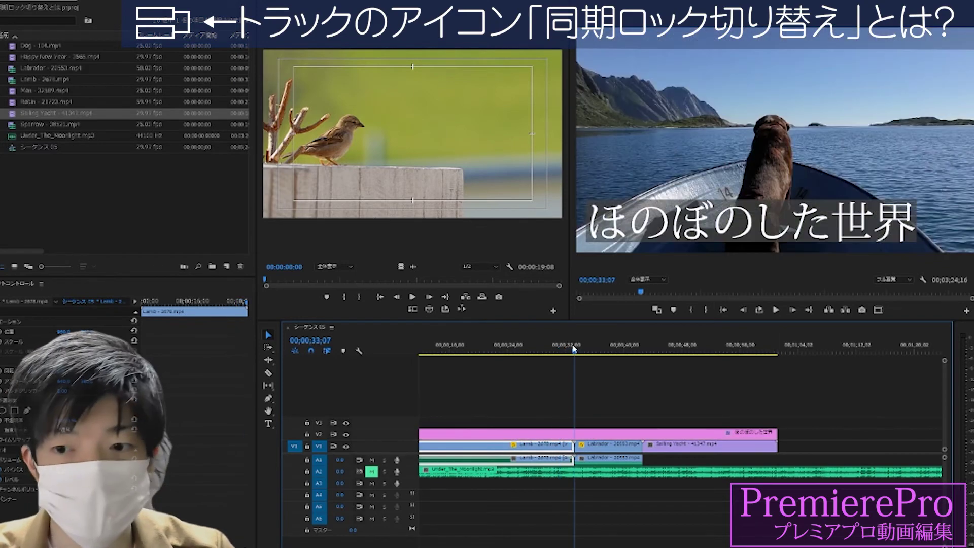
{"action": "left_click", "coordinate": [463, 298]}
{"action": "left_click", "coordinate": [510, 435]}
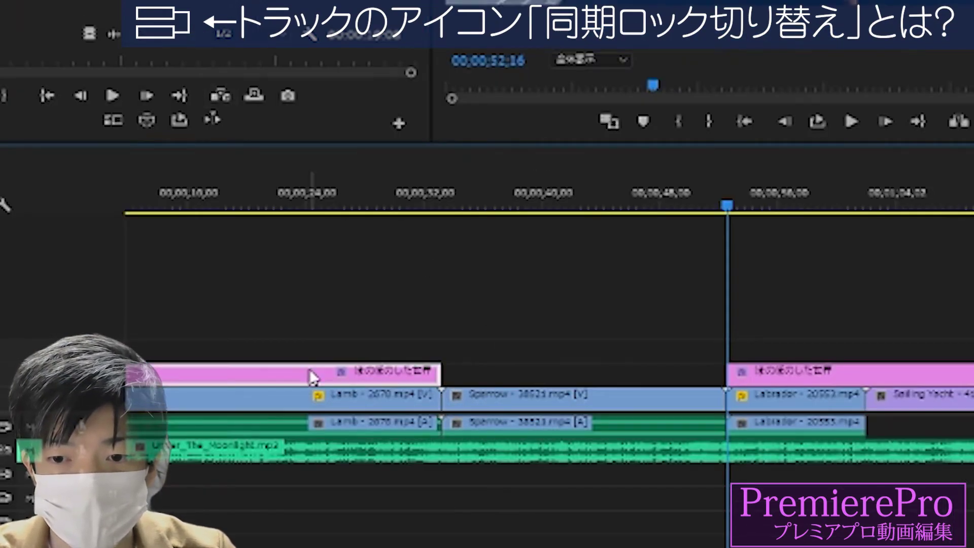
{"action": "left_click", "coordinate": [804, 374]}
{"action": "mouse_move", "coordinate": [674, 205]}
{"action": "left_mouse_down"}
{"action": "mouse_move", "coordinate": [455, 203]}
{"action": "mouse_move", "coordinate": [502, 205]}
{"action": "left_mouse_up"}
{"action": "right_click", "coordinate": [588, 398]}
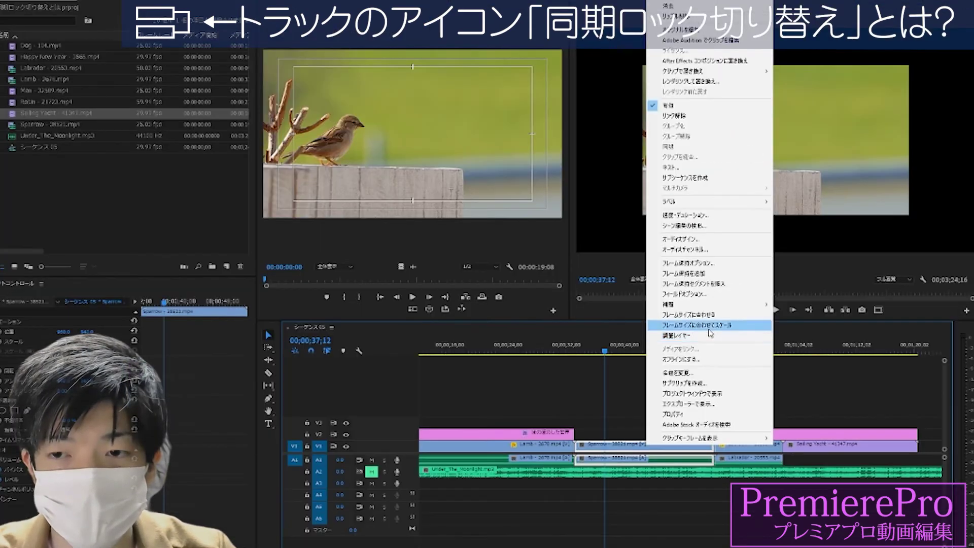
Delete the second title piece and stretch the first title clip over the Sparrow clip
{"action": "mouse_move", "coordinate": [487, 355]}
{"action": "left_mouse_down"}
{"action": "mouse_move", "coordinate": [760, 353]}
{"action": "mouse_move", "coordinate": [504, 361]}
{"action": "mouse_move", "coordinate": [555, 363]}
{"action": "left_mouse_up"}
{"action": "left_click_drag", "start_coordinate": [575, 434], "coordinate": [678, 434]}
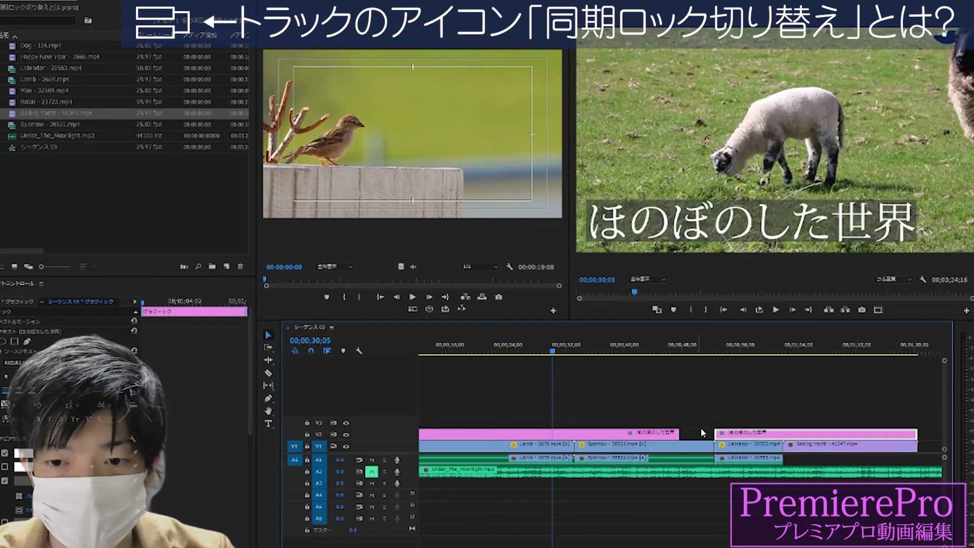
{"action": "key", "text": "Delete"}
{"action": "left_click_drag", "start_coordinate": [679, 433], "coordinate": [917, 432]}
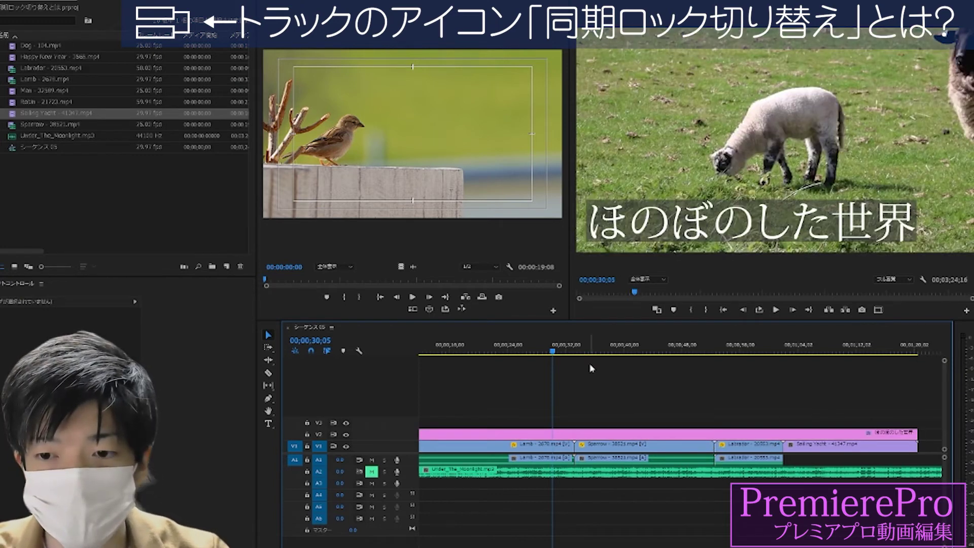
{"action": "key", "text": "Down"}
{"action": "key", "text": "w"}
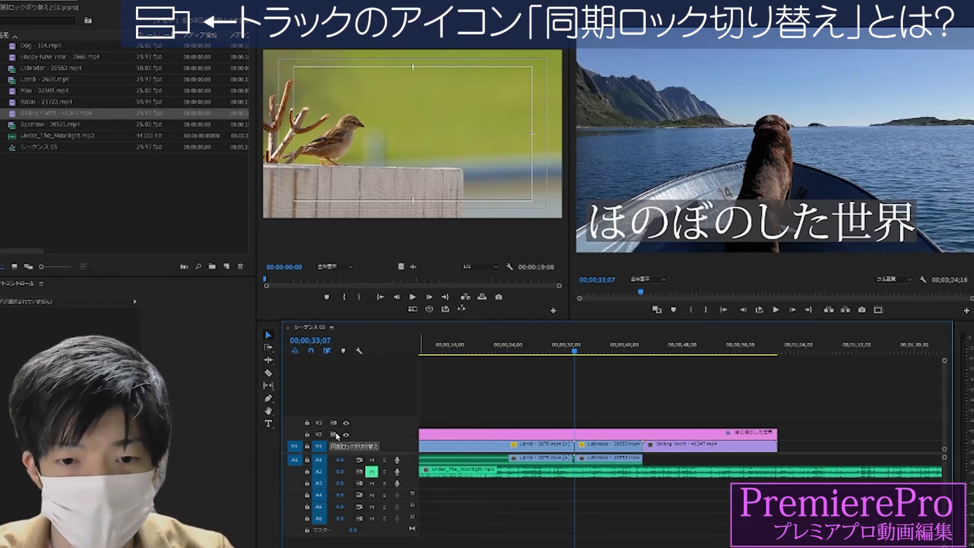
Insert Sparrow at the playhead and extend the V2 title clip's end further right
{"action": "left_click", "coordinate": [466, 299]}
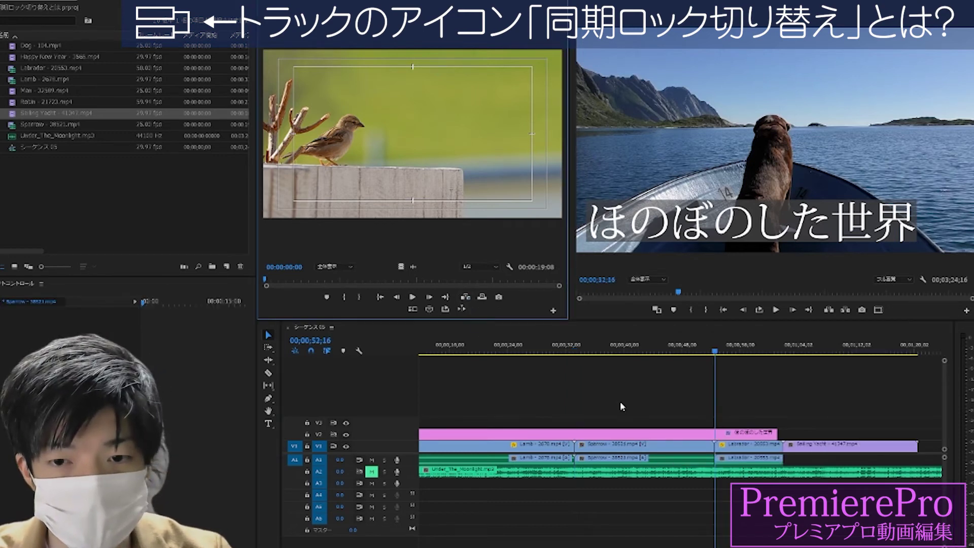
{"action": "left_click", "coordinate": [614, 434]}
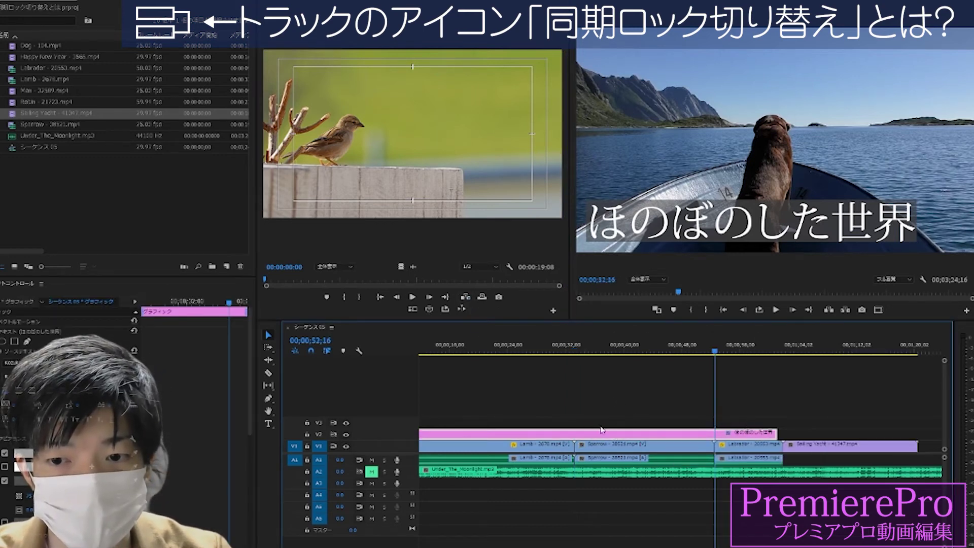
{"action": "left_click", "coordinate": [591, 445]}
{"action": "left_click", "coordinate": [361, 453]}
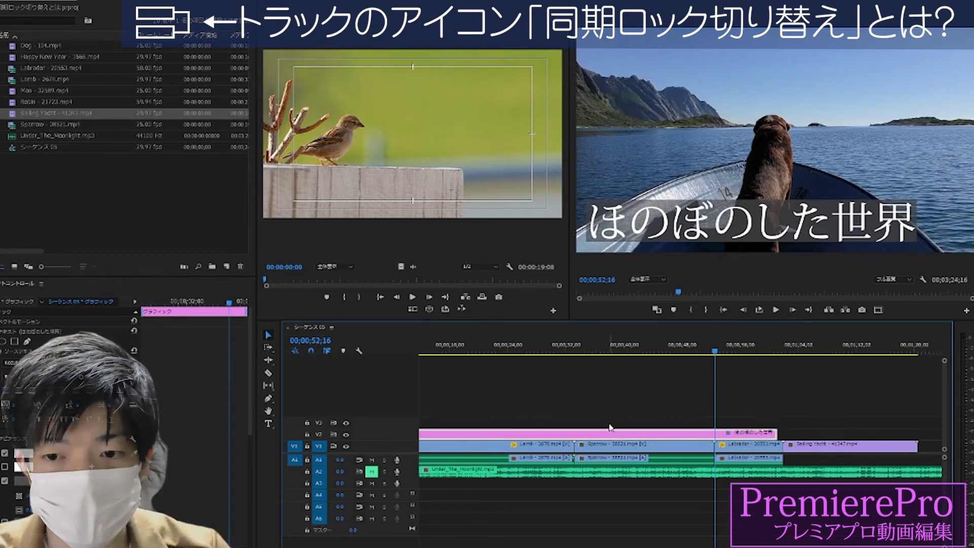
{"action": "left_click", "coordinate": [623, 445]}
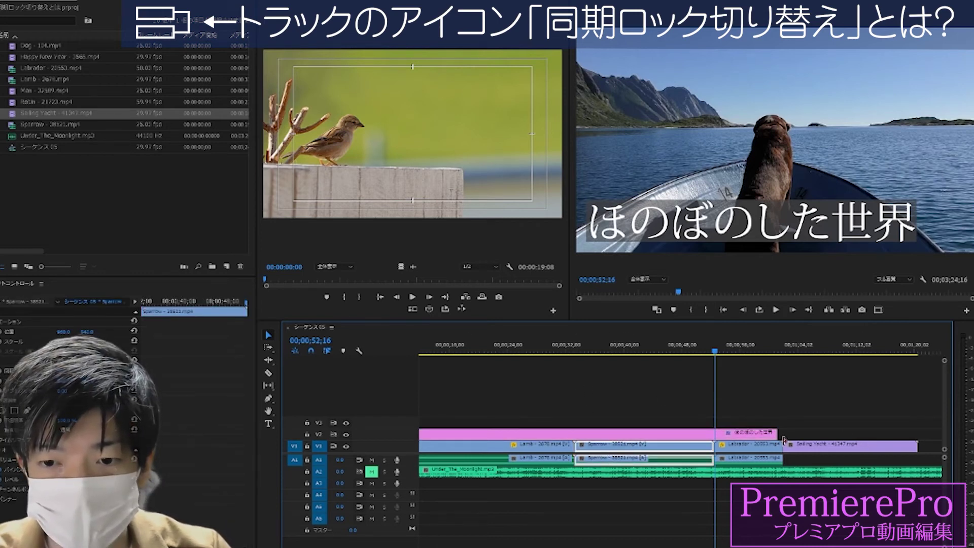
{"action": "left_click_drag", "start_coordinate": [781, 435], "coordinate": [917, 432]}
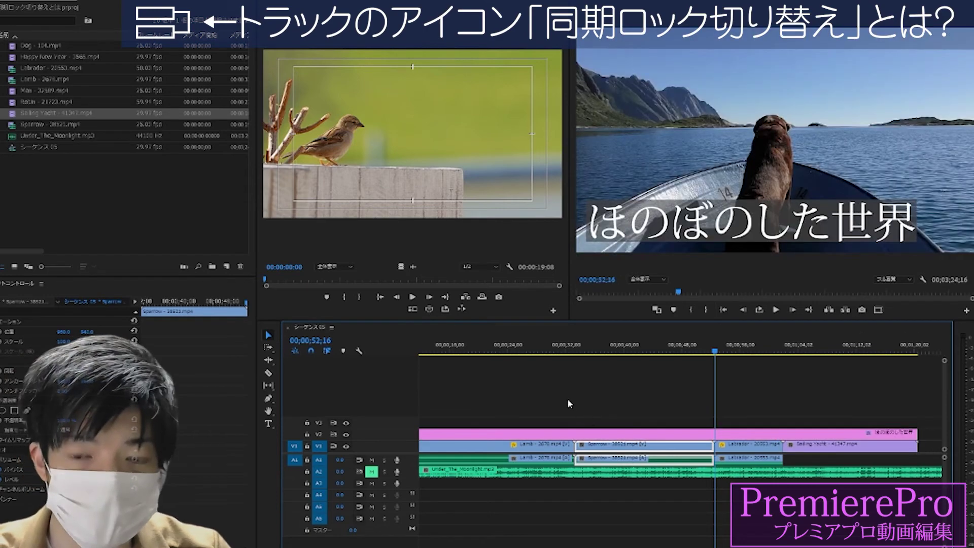
Ripple delete the Sparrow clip so the gap closes
{"action": "left_click_drag", "start_coordinate": [517, 350], "coordinate": [420, 350]}
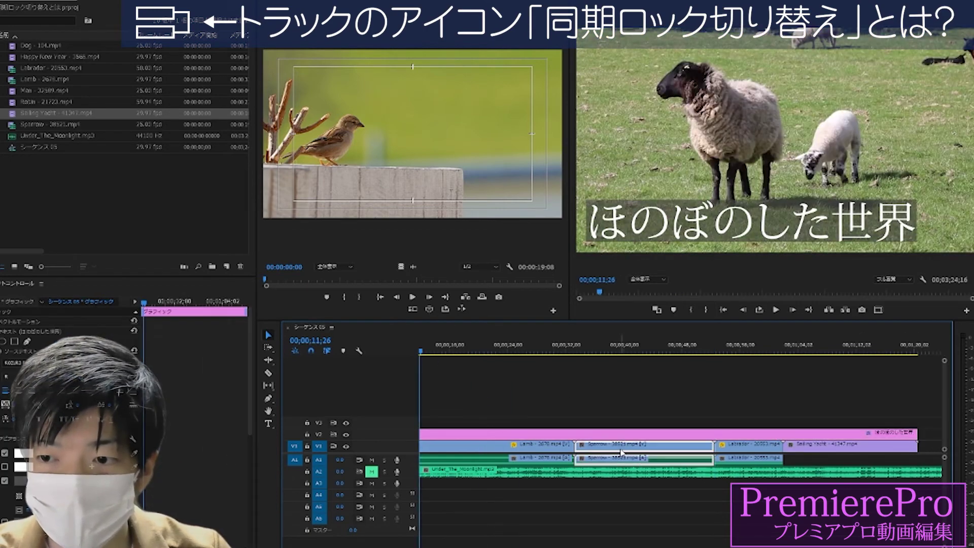
{"action": "right_click", "coordinate": [621, 451]}
{"action": "left_click", "coordinate": [604, 453]}
{"action": "key", "text": "shift+Delete"}
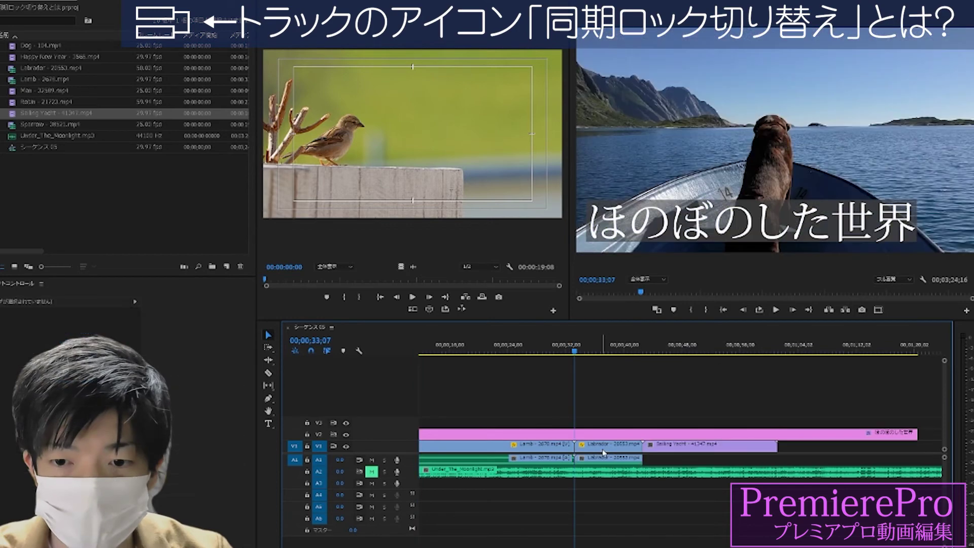
Check where the pink title clip and the A2 music clip end (14;19 and 18;16)
{"action": "left_click", "coordinate": [482, 433]}
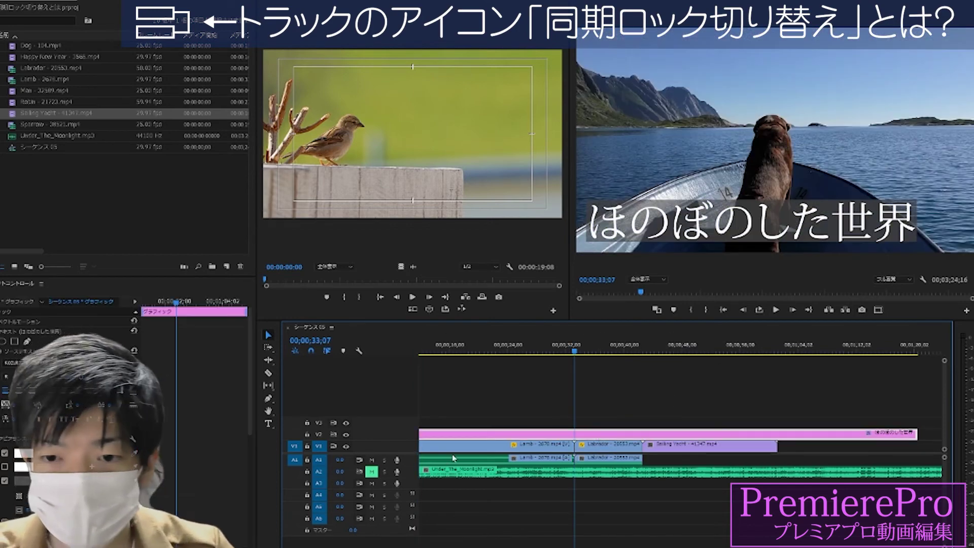
{"action": "left_click", "coordinate": [441, 351]}
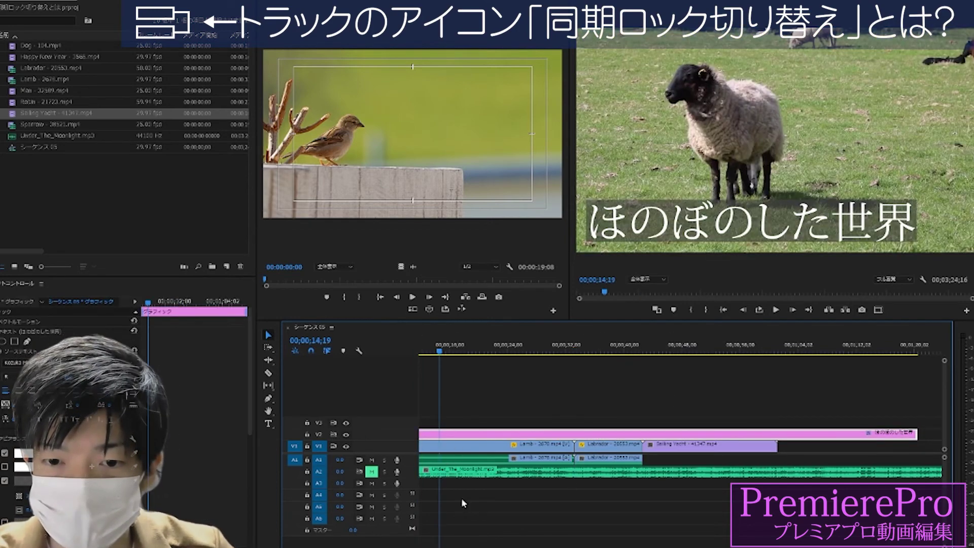
{"action": "left_click", "coordinate": [452, 475]}
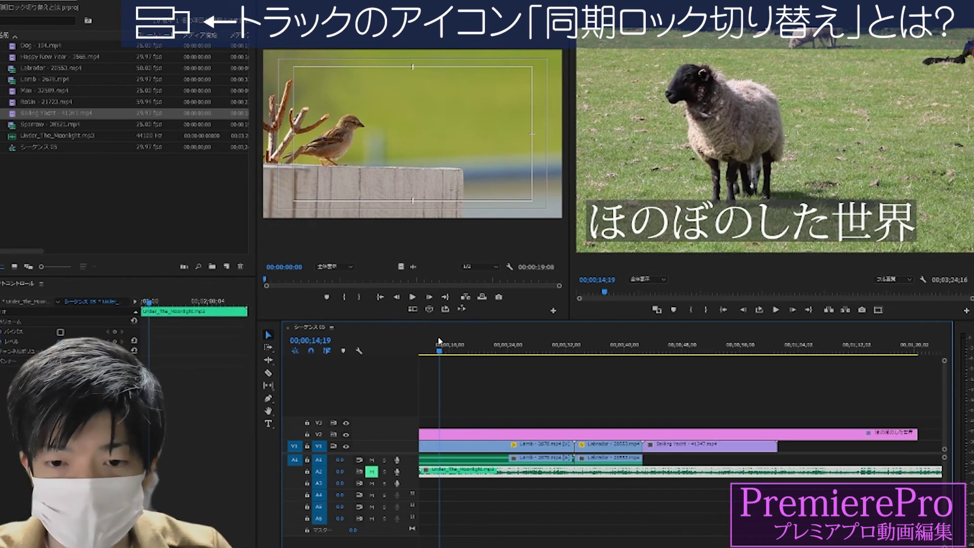
{"action": "left_click", "coordinate": [471, 349]}
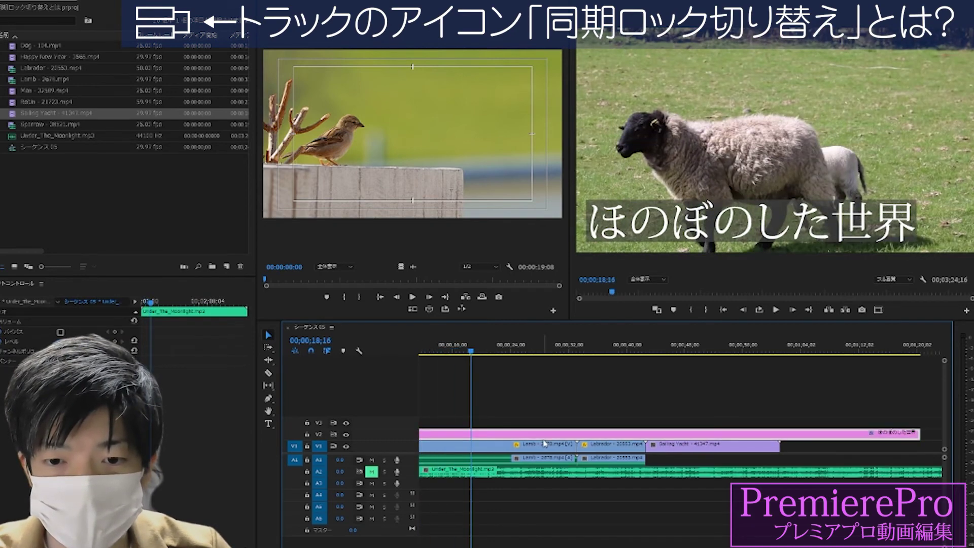
{"action": "left_click", "coordinate": [545, 442]}
Move the title clip to the sequence start and trim the A2 music to end with it
{"action": "key", "text": "minus"}
{"action": "key", "text": "minus"}
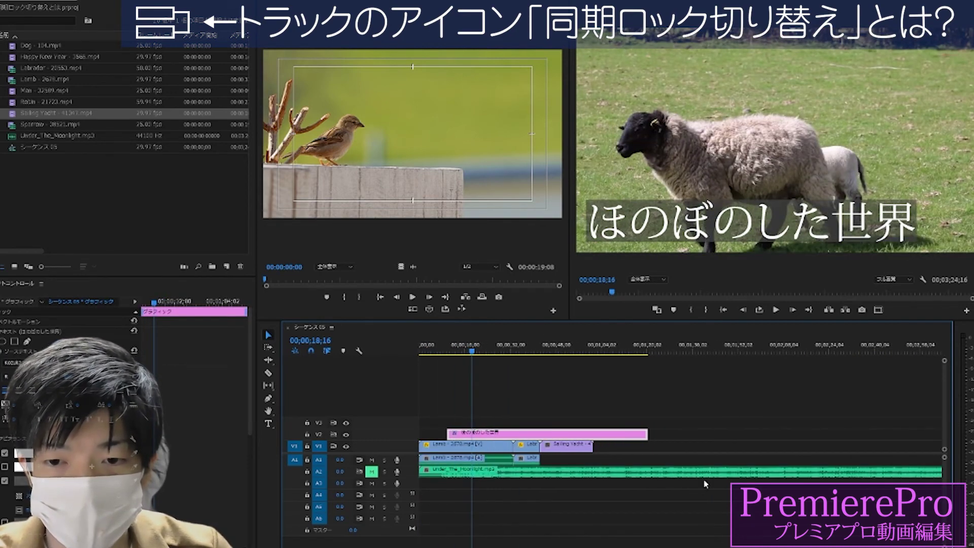
{"action": "left_click_drag", "start_coordinate": [565, 437], "coordinate": [537, 435]}
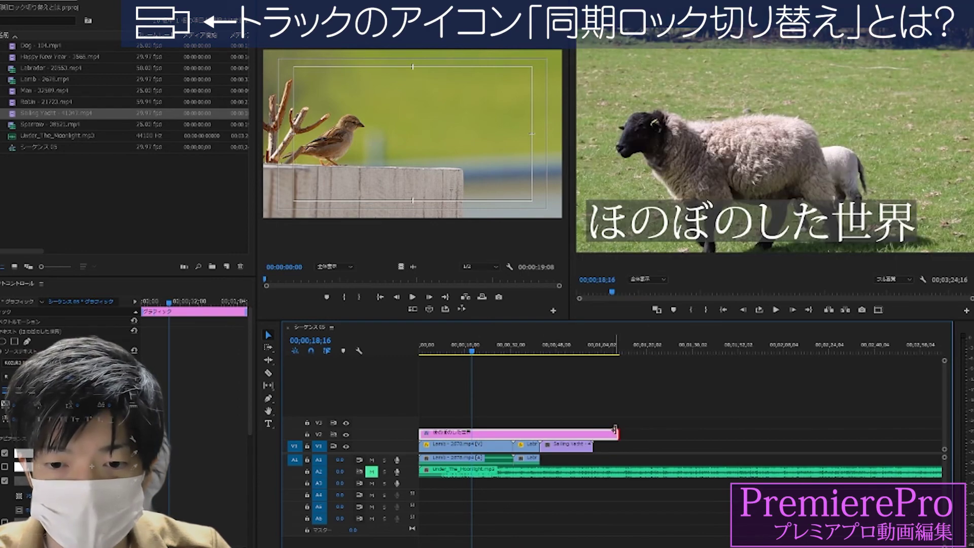
{"action": "left_click_drag", "start_coordinate": [614, 429], "coordinate": [641, 431]}
{"action": "key", "text": "minus"}
{"action": "left_click_drag", "start_coordinate": [792, 470], "coordinate": [631, 470]}
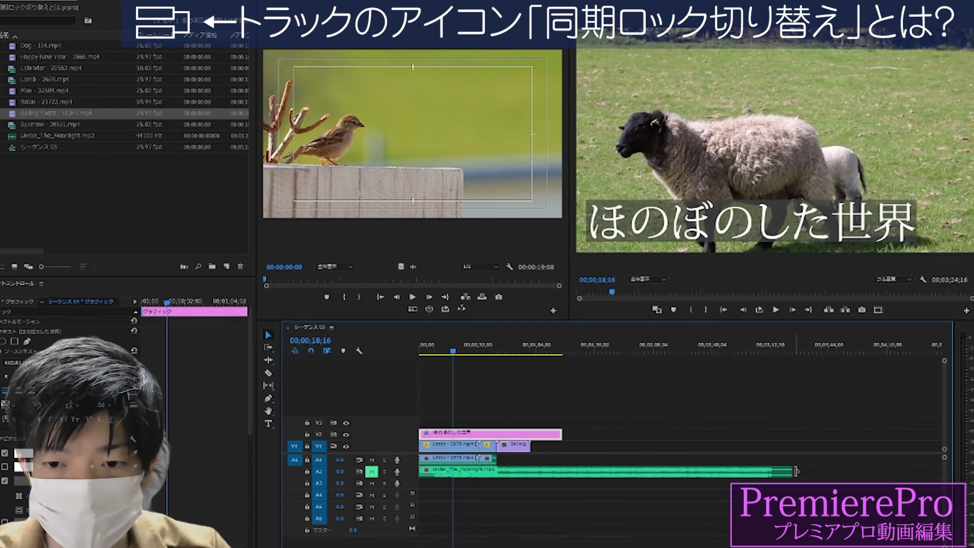
{"action": "left_click_drag", "start_coordinate": [563, 464], "coordinate": [562, 463]}
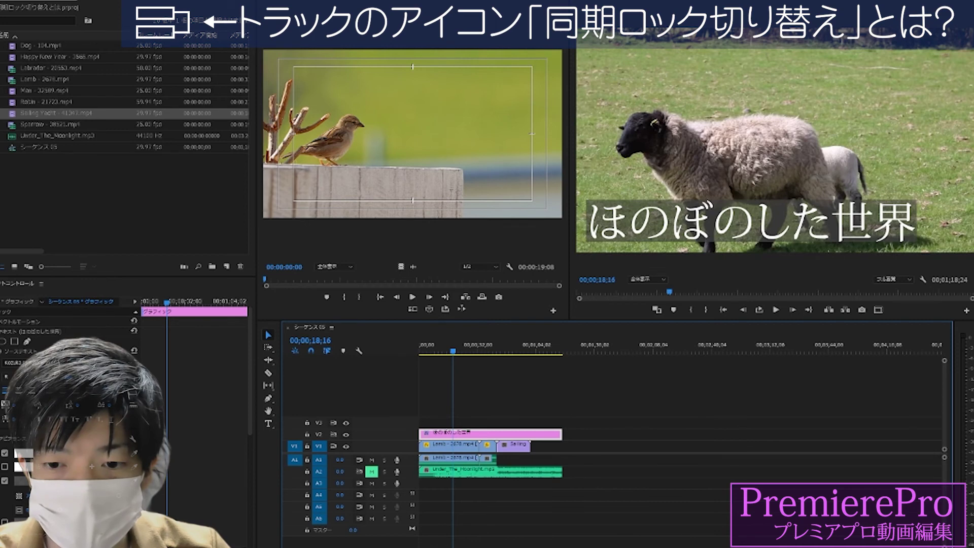
Delete the Sailing Yacht clip from V1 and check the title and music ends at 30;26
{"action": "key", "text": "backslash"}
{"action": "left_click", "coordinate": [718, 446]}
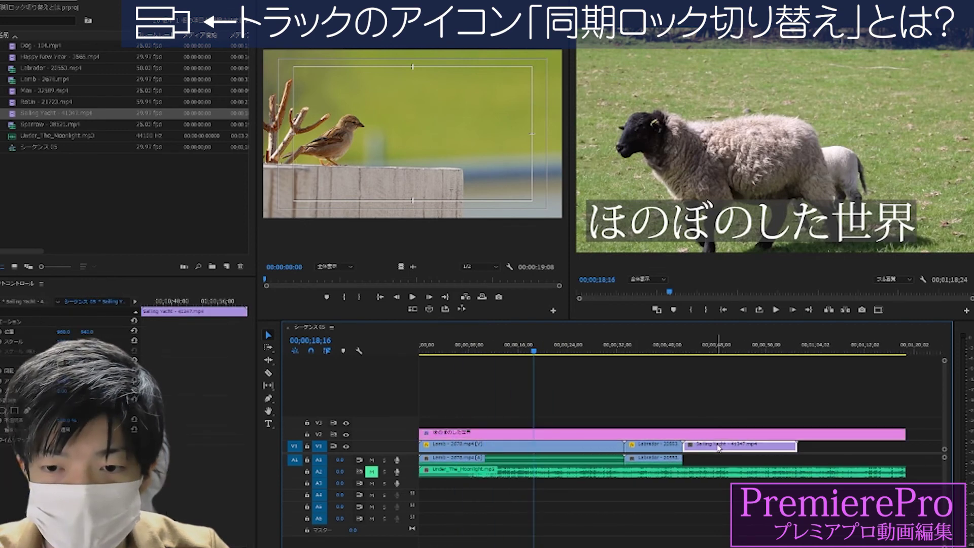
{"action": "key", "text": "Delete"}
{"action": "left_click", "coordinate": [693, 432]}
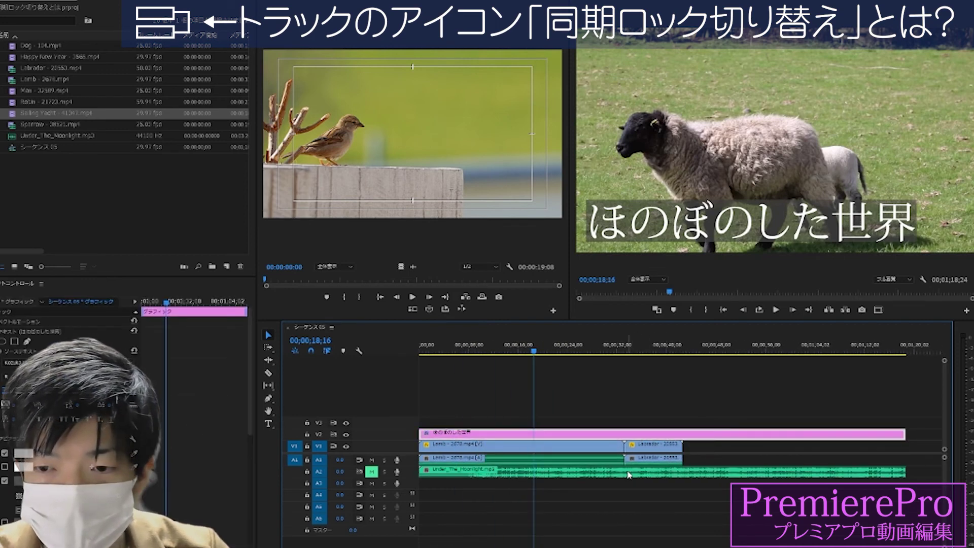
{"action": "left_click", "coordinate": [629, 474]}
{"action": "left_click", "coordinate": [610, 349]}
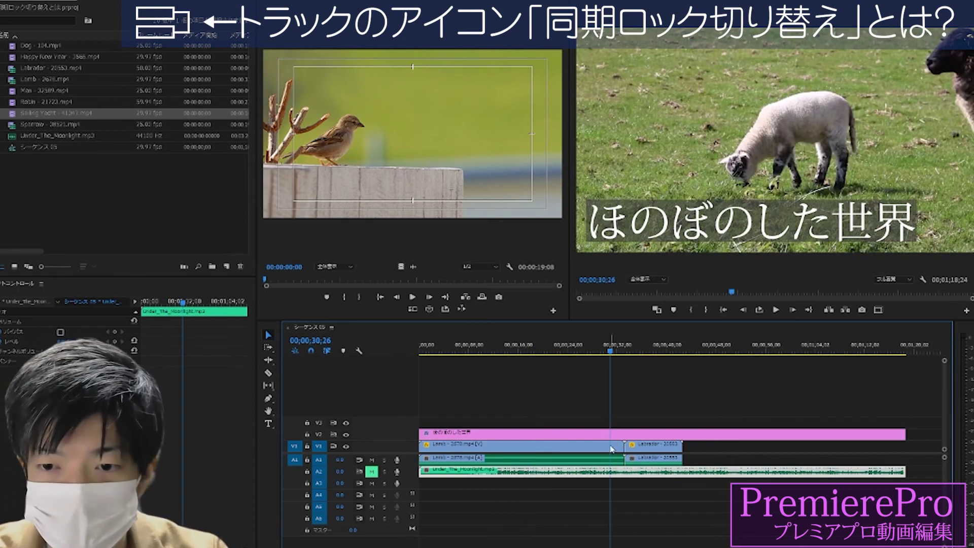
Insert Sparrow at Labrador's start (33;07), undo it, and review the Lamb footage
{"action": "left_click", "coordinate": [647, 446]}
{"action": "left_click", "coordinate": [623, 351]}
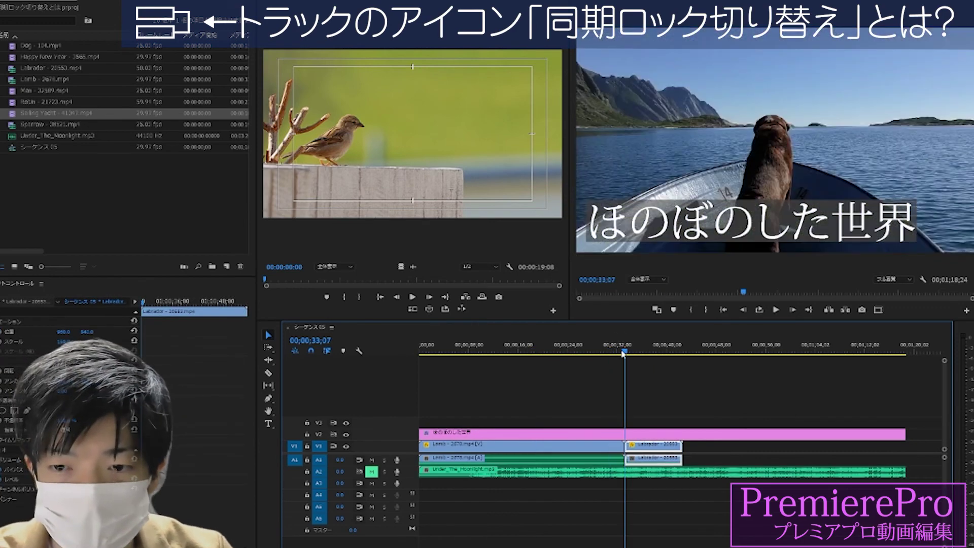
{"action": "left_click", "coordinate": [482, 298]}
{"action": "left_click_drag", "start_coordinate": [646, 348], "coordinate": [673, 348]}
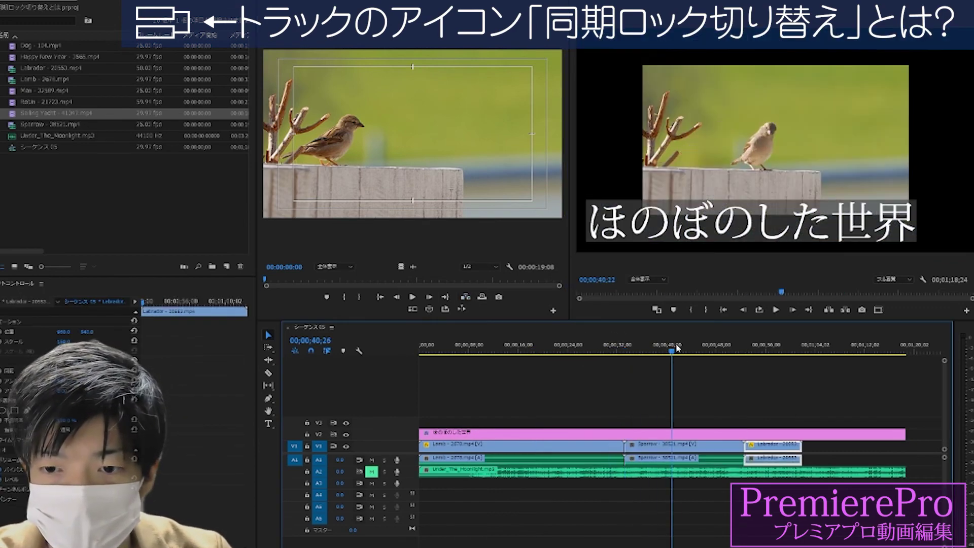
{"action": "key", "text": "ctrl+z"}
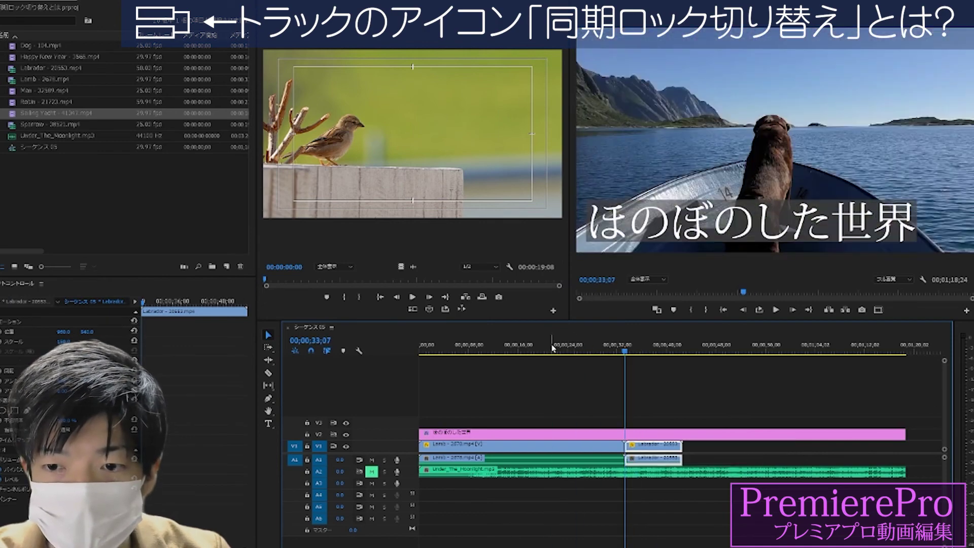
{"action": "left_click", "coordinate": [521, 347]}
{"action": "left_click", "coordinate": [468, 351]}
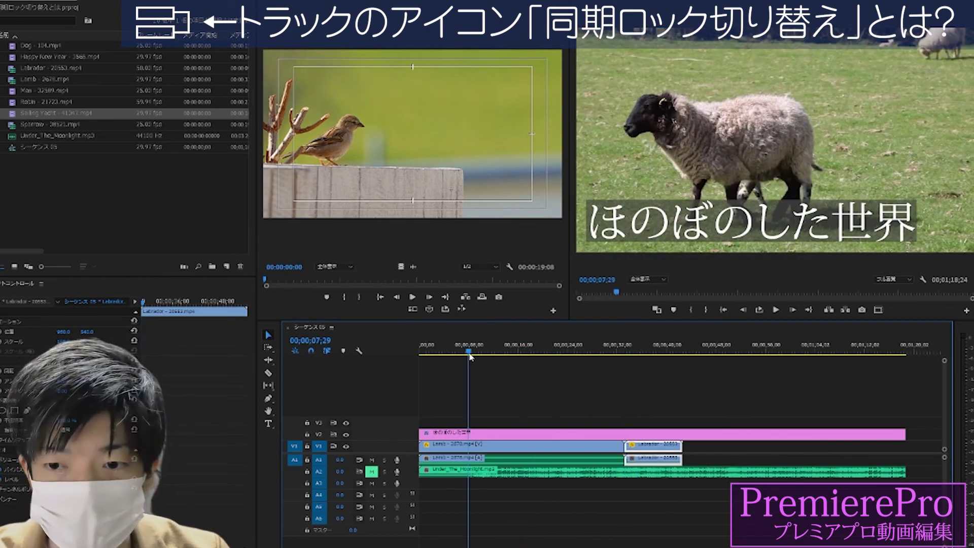
{"action": "left_click_drag", "start_coordinate": [470, 356], "coordinate": [625, 354]}
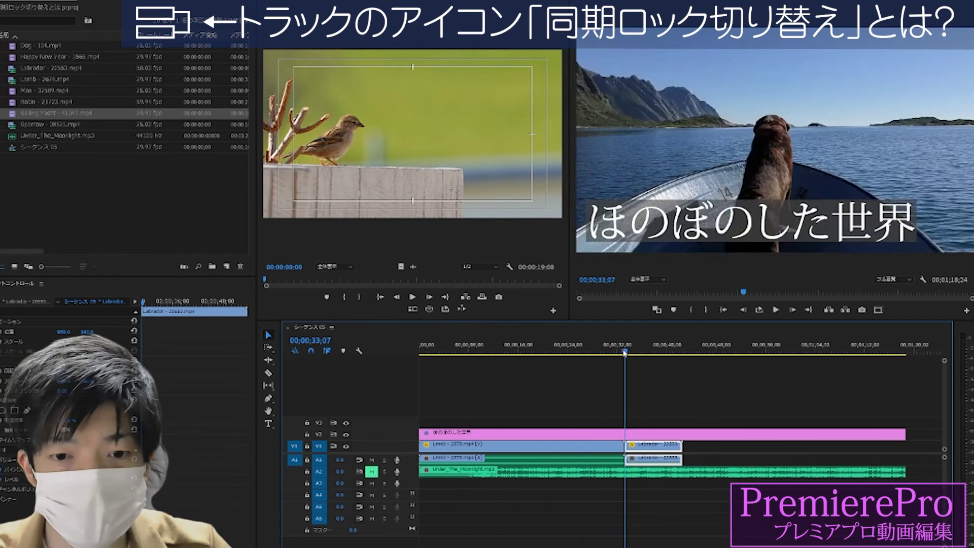
Lock tracks V2 and A2, insert Sparrow at Labrador's start again, then undo it
{"action": "left_click", "coordinate": [307, 434]}
{"action": "left_click", "coordinate": [307, 471]}
{"action": "left_click", "coordinate": [613, 347]}
{"action": "left_click", "coordinate": [624, 348]}
{"action": "left_click", "coordinate": [464, 299]}
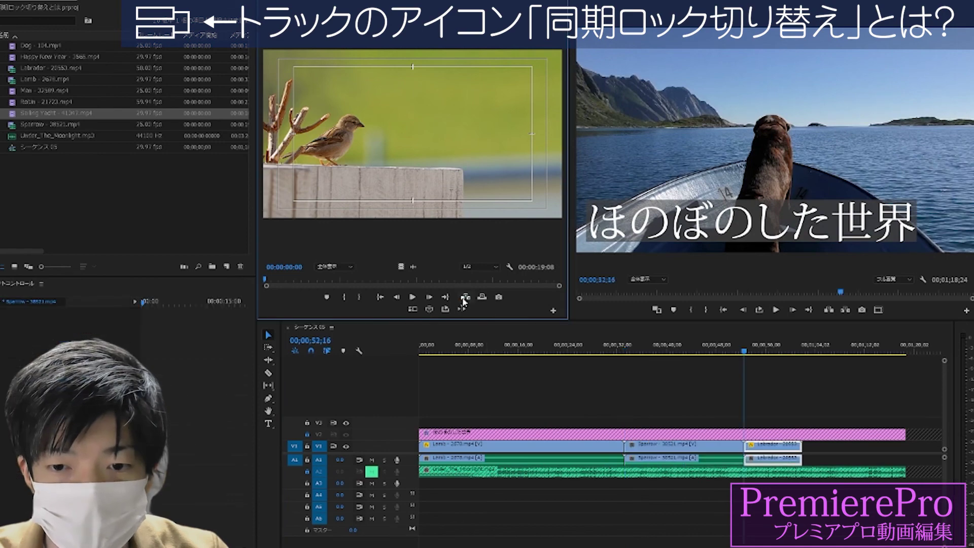
{"action": "left_click", "coordinate": [608, 350]}
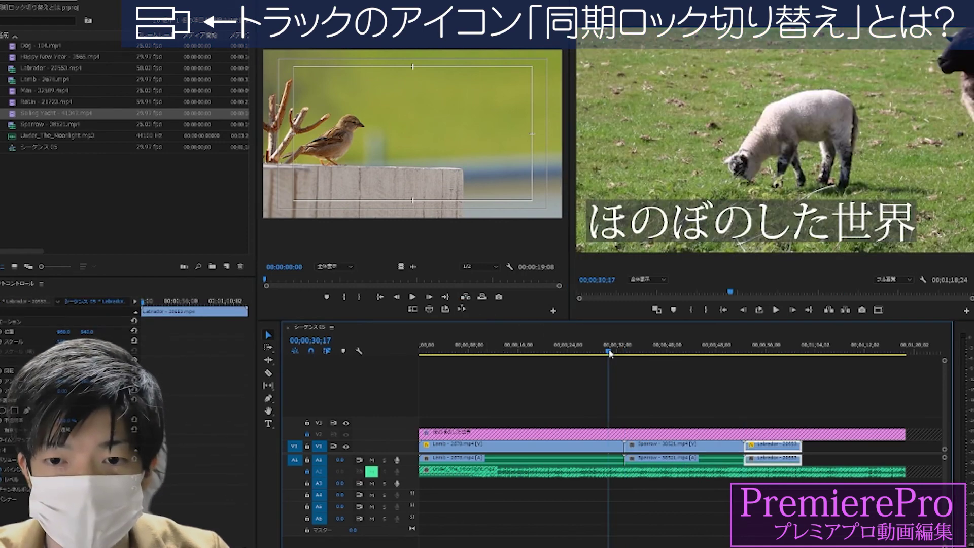
{"action": "key", "text": "ctrl+z"}
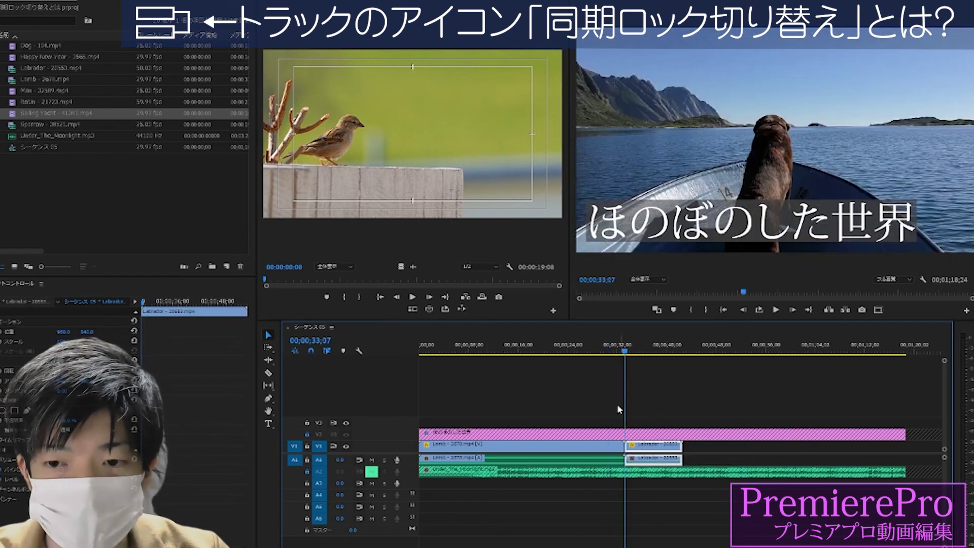
Insert the Sparrow clip at the very start of the sequence and preview to 27;16
{"action": "key", "text": "Home"}
{"action": "left_click", "coordinate": [466, 296]}
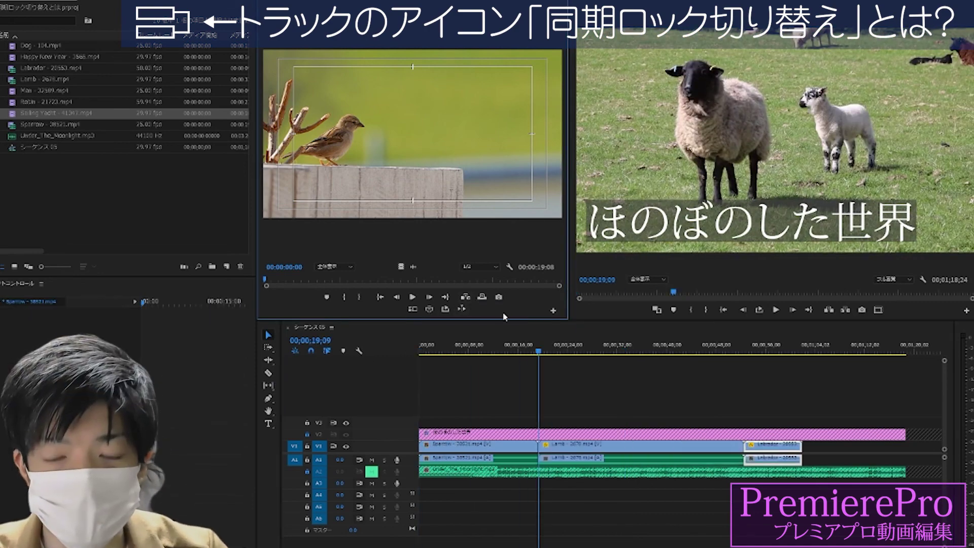
{"action": "left_click", "coordinate": [590, 349]}
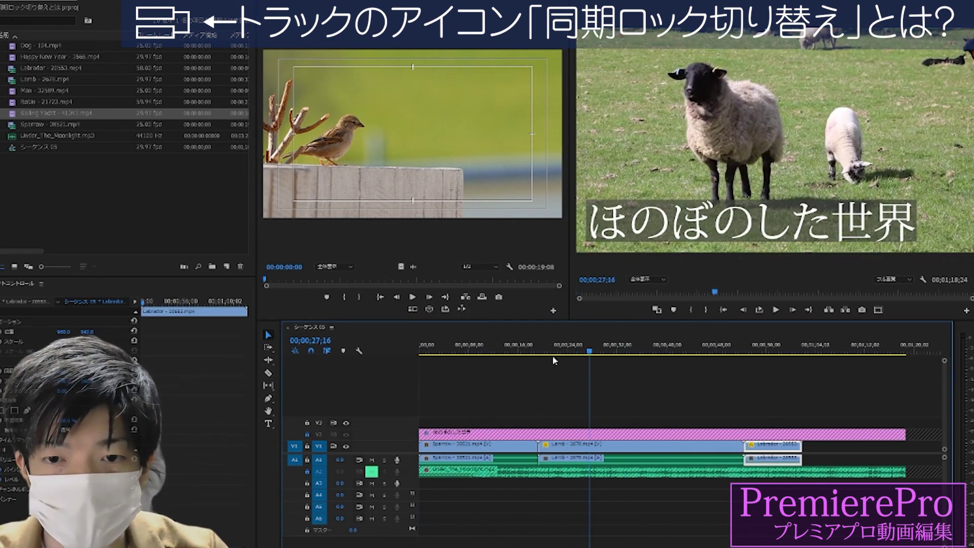